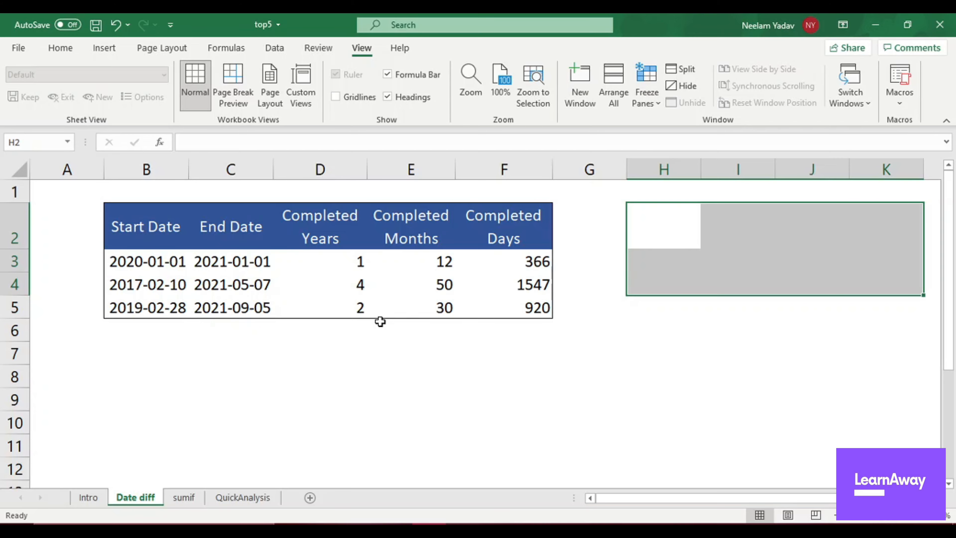
Check the tips list on the Intro sheet and return to the Date diff sheet.
click(95, 501)
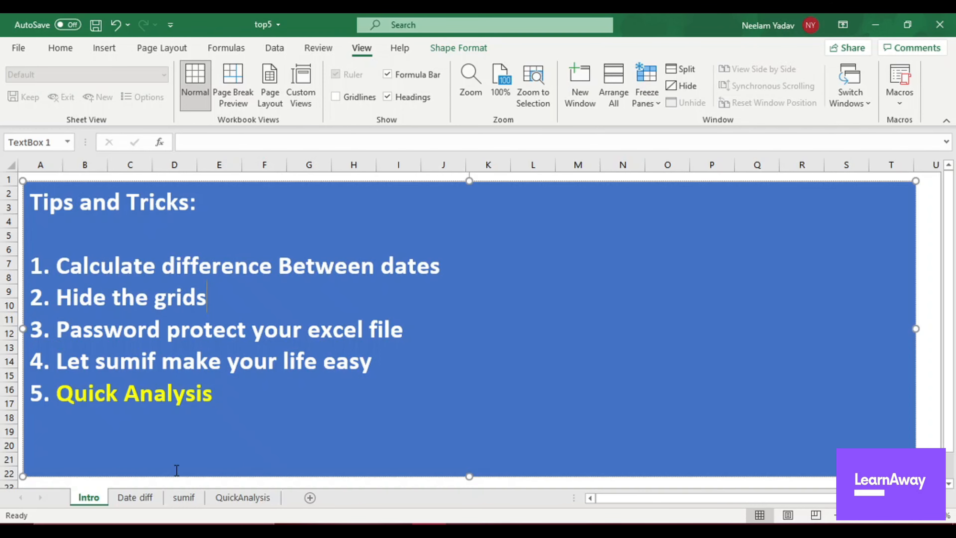
click(134, 499)
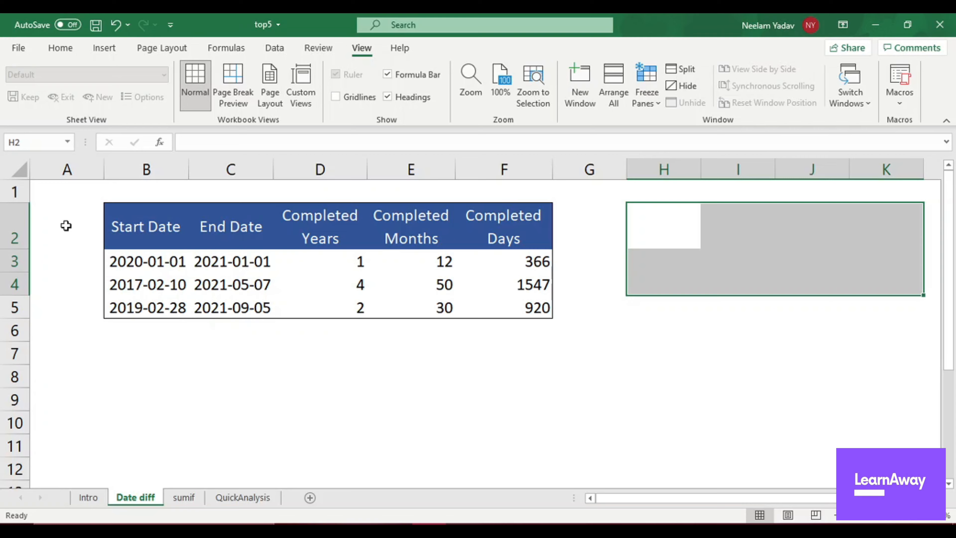
Encrypt the workbook so that opening it requires a password, entering and re-entering the file password.
click(26, 51)
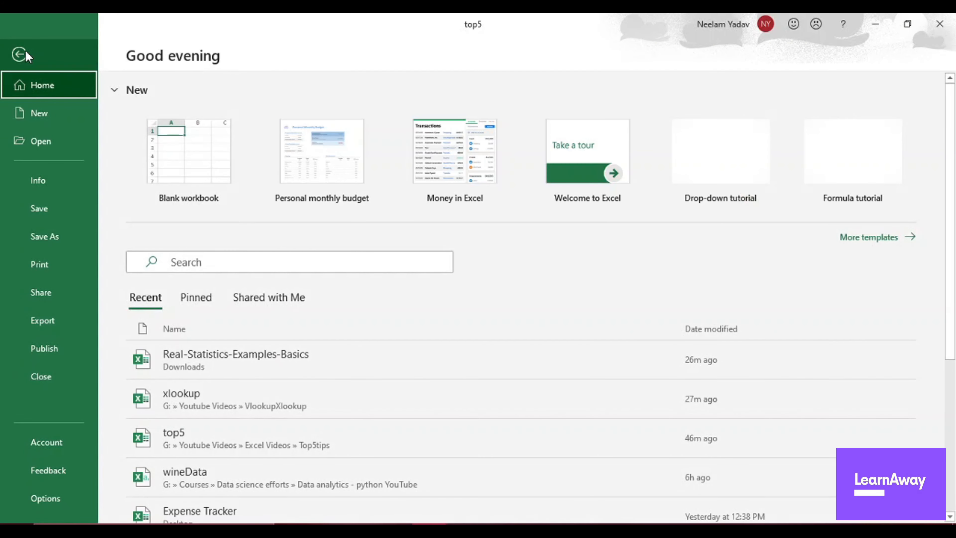
click(39, 181)
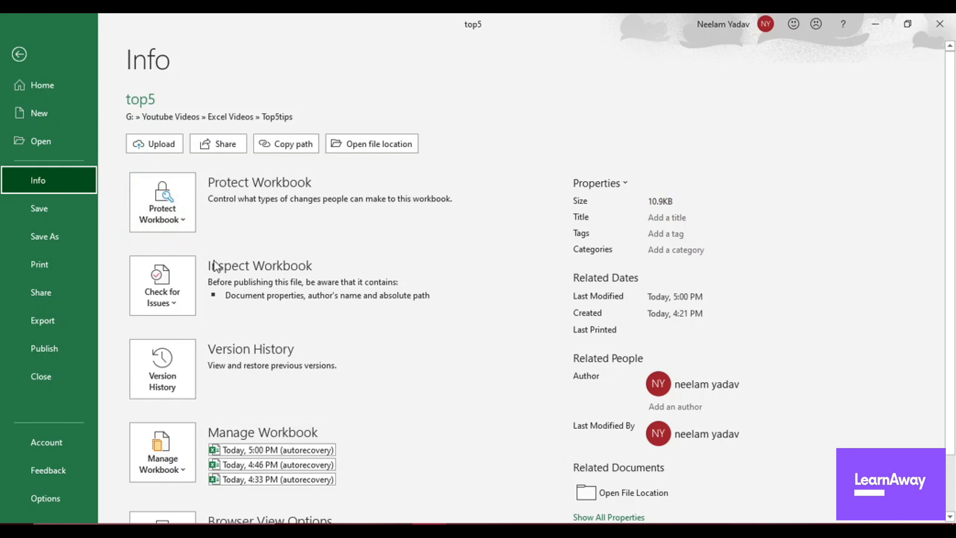
click(166, 224)
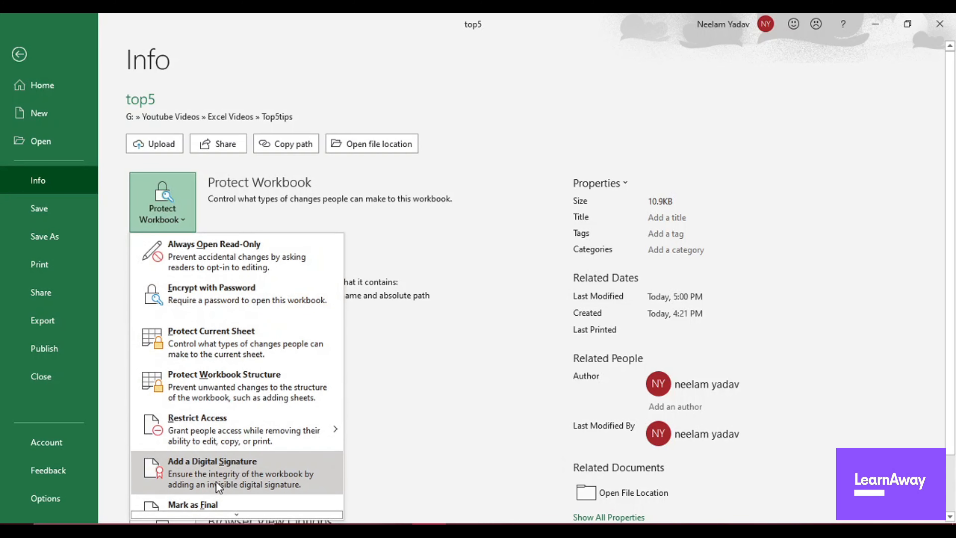
mouse_move(246, 439)
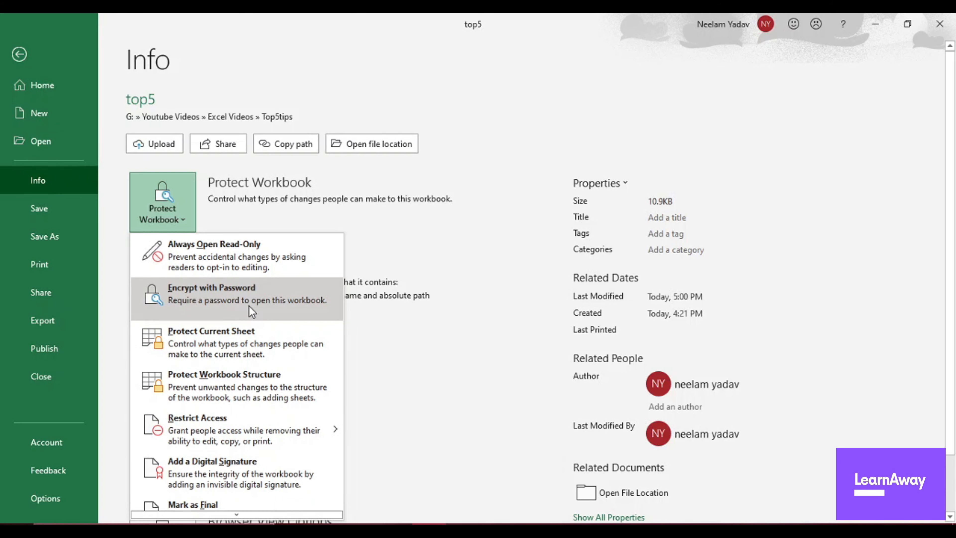
click(198, 302)
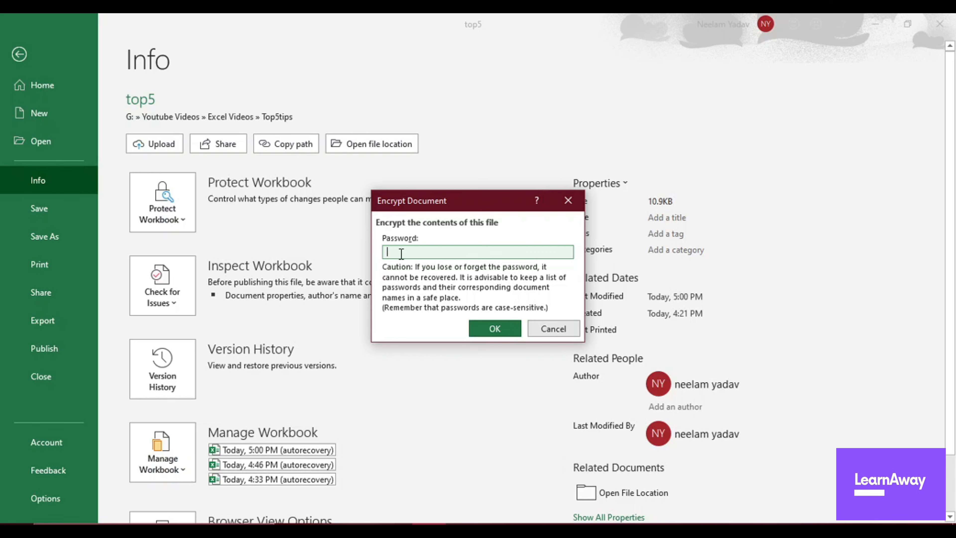
text(12345)
click(495, 327)
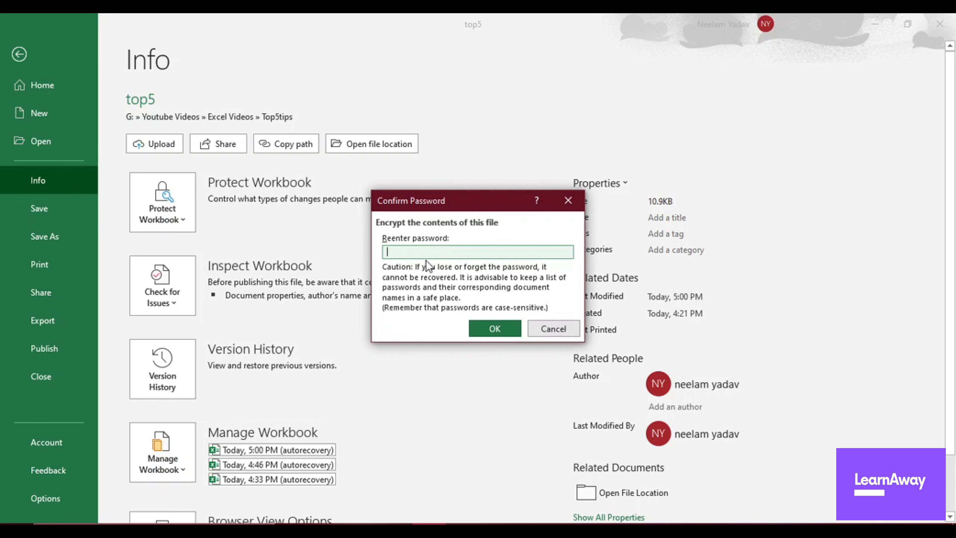
text(12345)
key(Return)
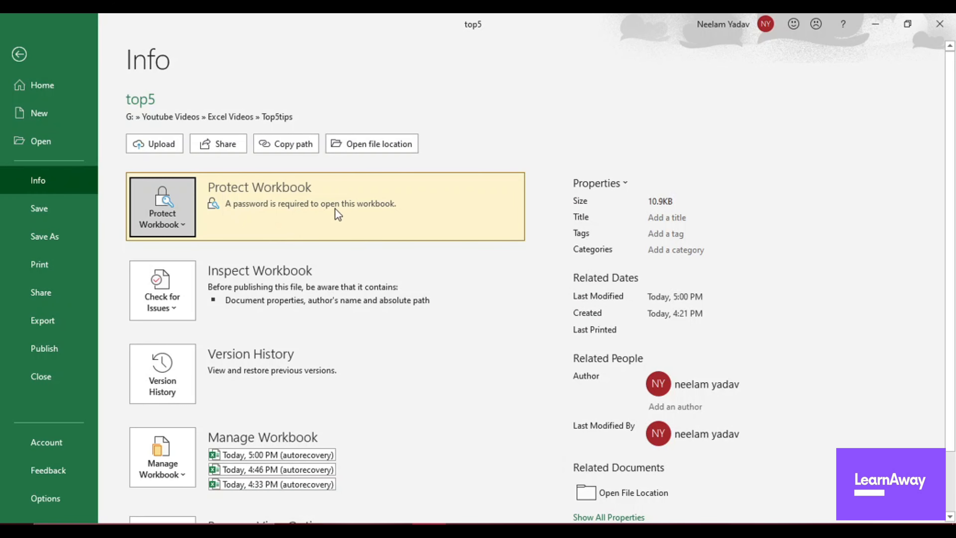
Close the top5 workbook and save its changes.
click(19, 54)
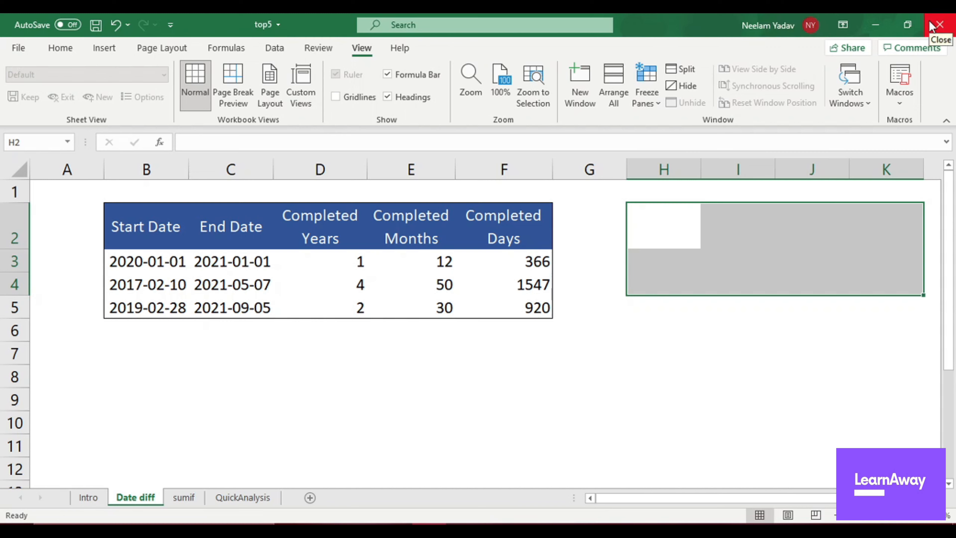
click(938, 25)
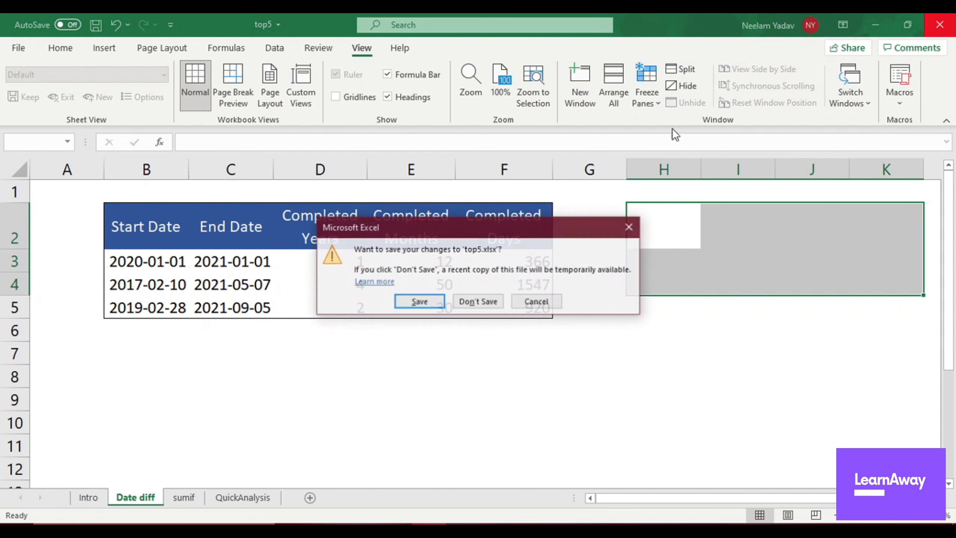
click(437, 303)
Reopen the protected top5.xlsx file by entering its password.
double_click(346, 216)
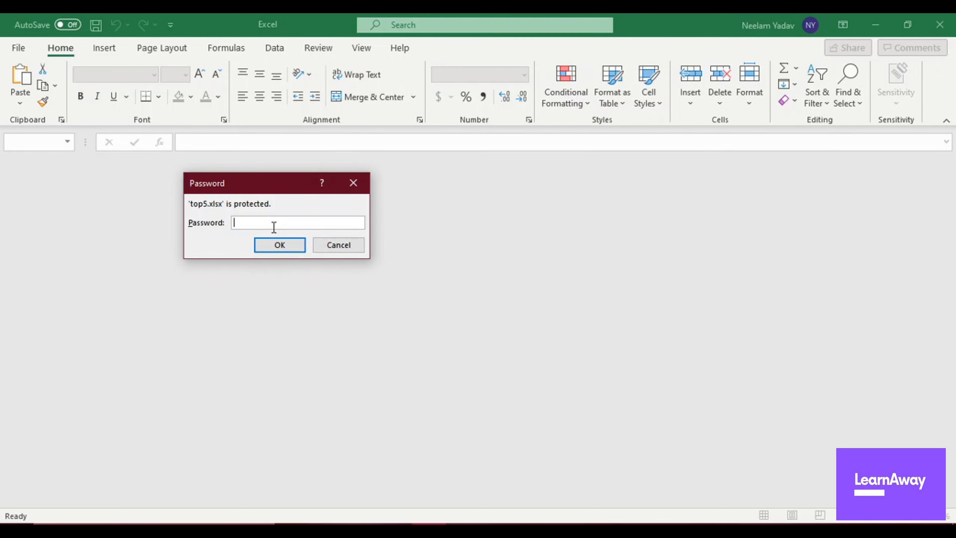
text(1234)
key(Return)
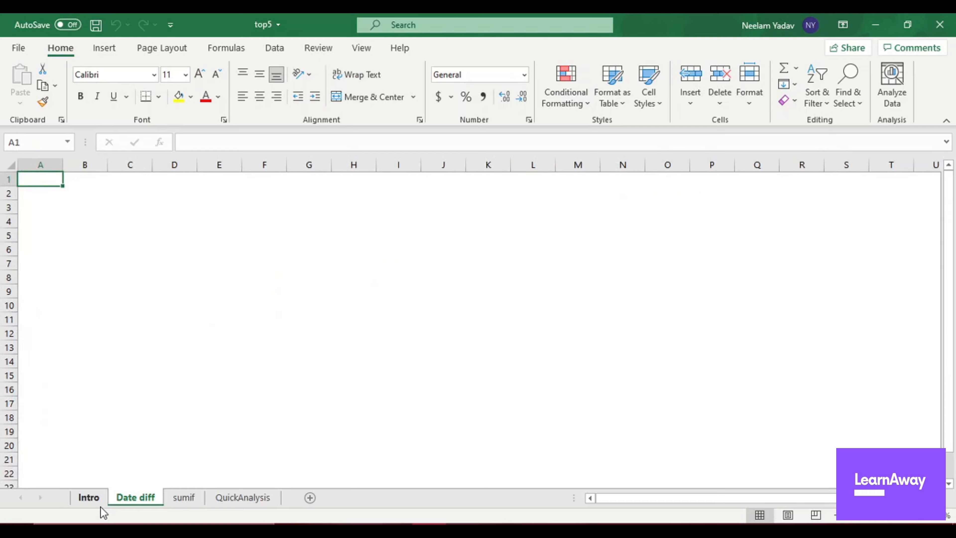
On the sumif sheet, enter the heading Region in H4 and list Central, East and West in H5 to H7.
click(90, 498)
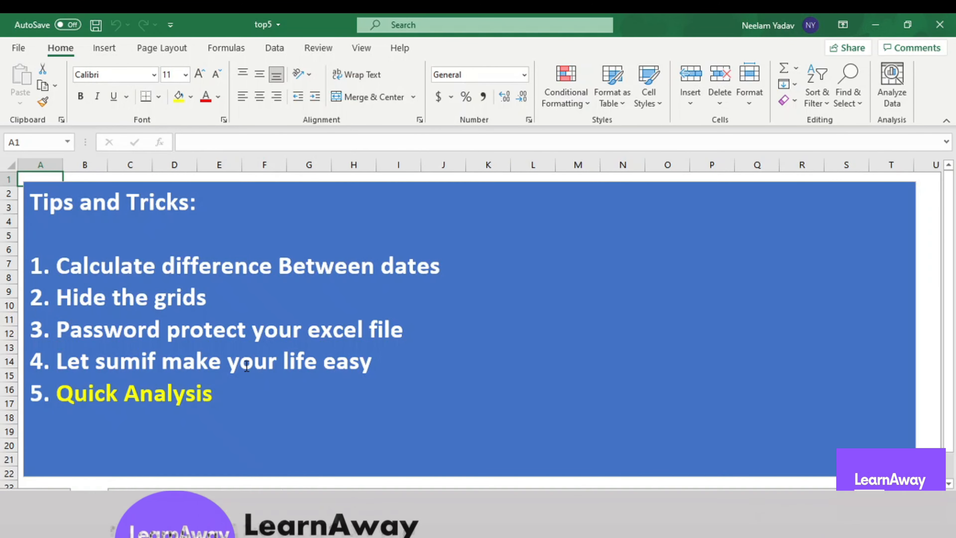
click(184, 498)
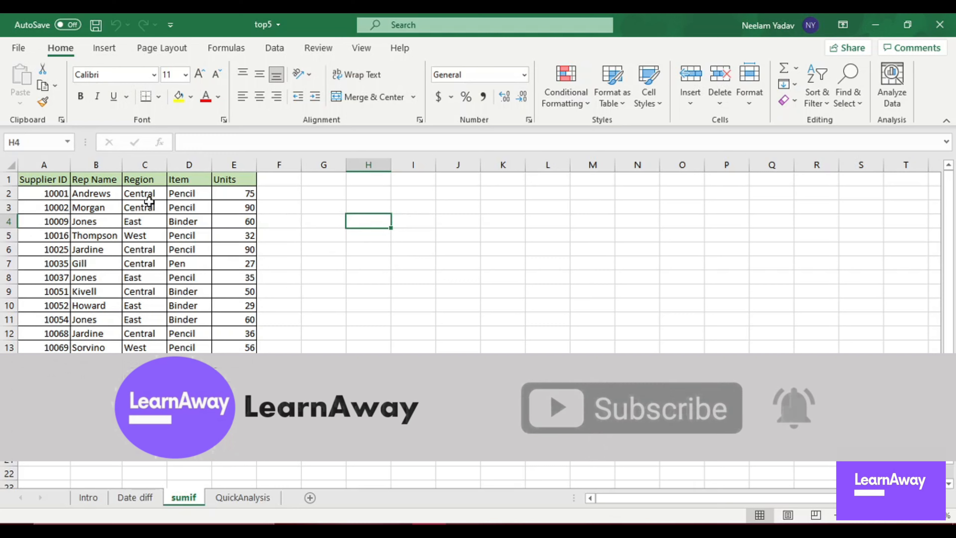
text(Region)
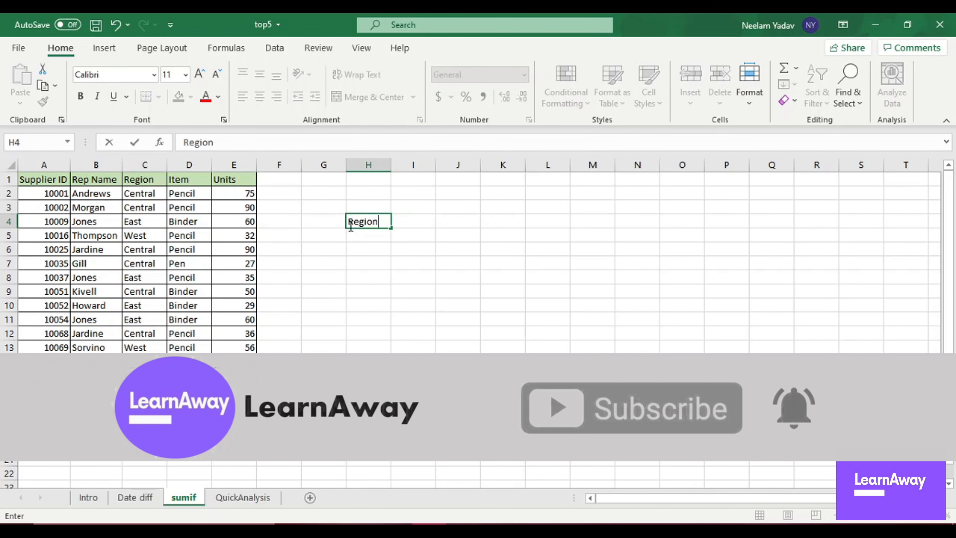
click(363, 233)
text(Central)
key(Return)
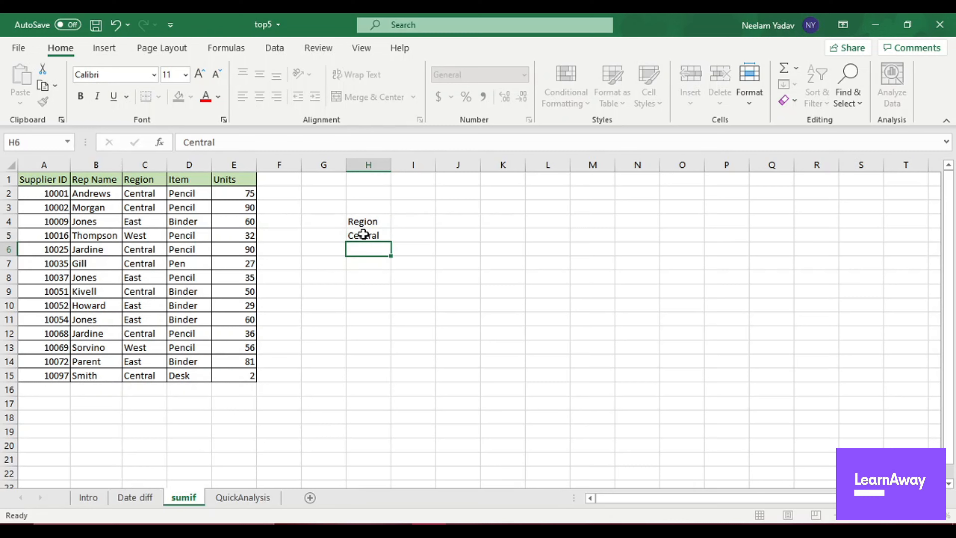
text(East)
key(ctrl+Return)
click(378, 266)
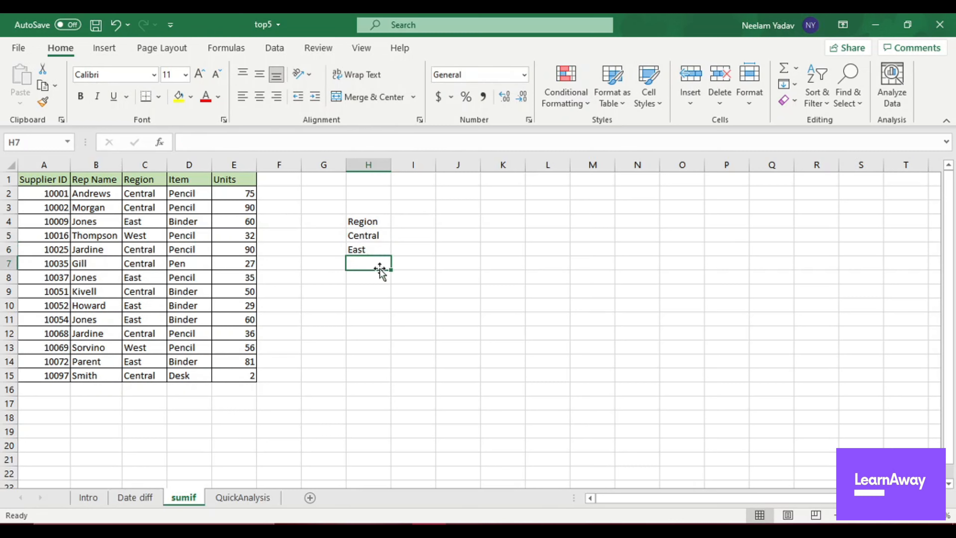
text(West)
key(Tab)
Start a SUMIF formula in cell I5 with the region cells C2:C15 as its range.
click(419, 235)
text(=)
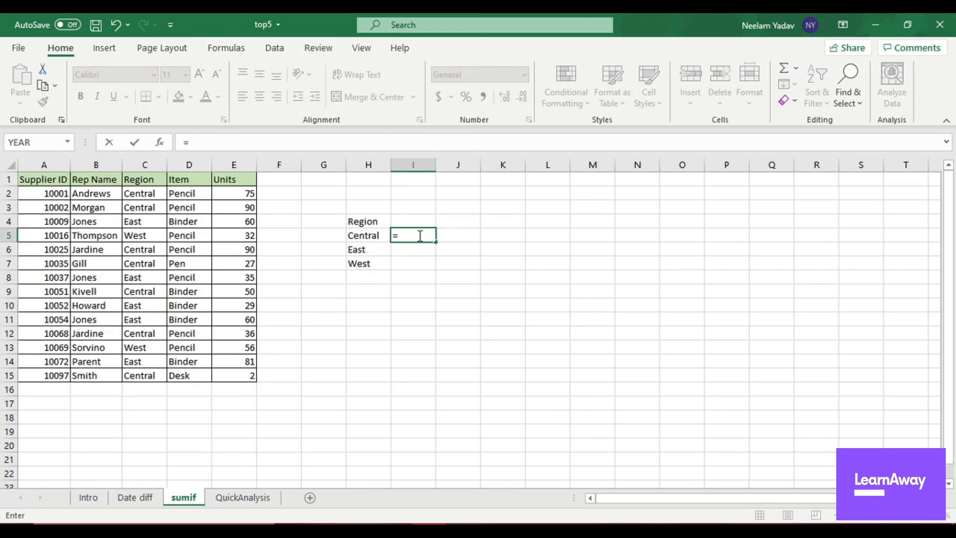
text(sumif)
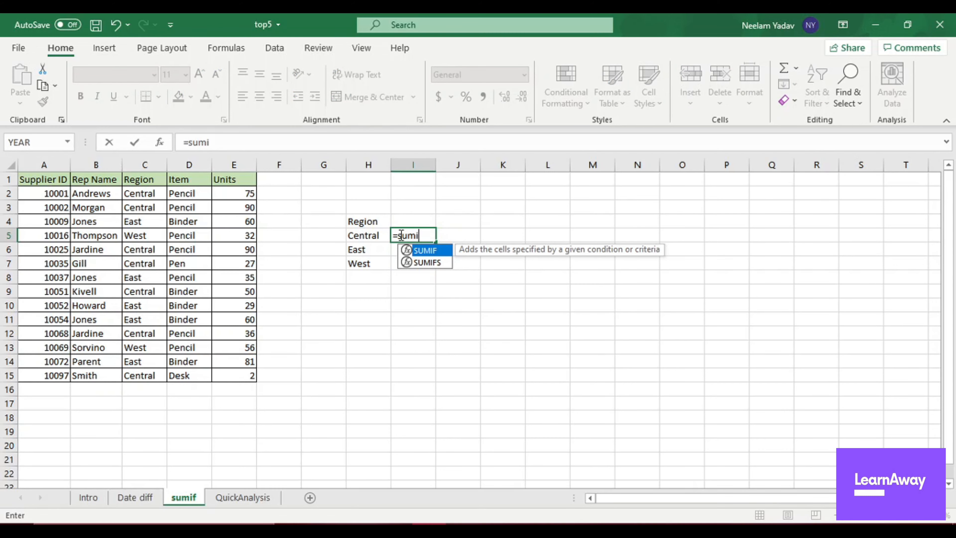
double_click(428, 253)
click(428, 253)
key(BackSpace)
key(BackSpace)
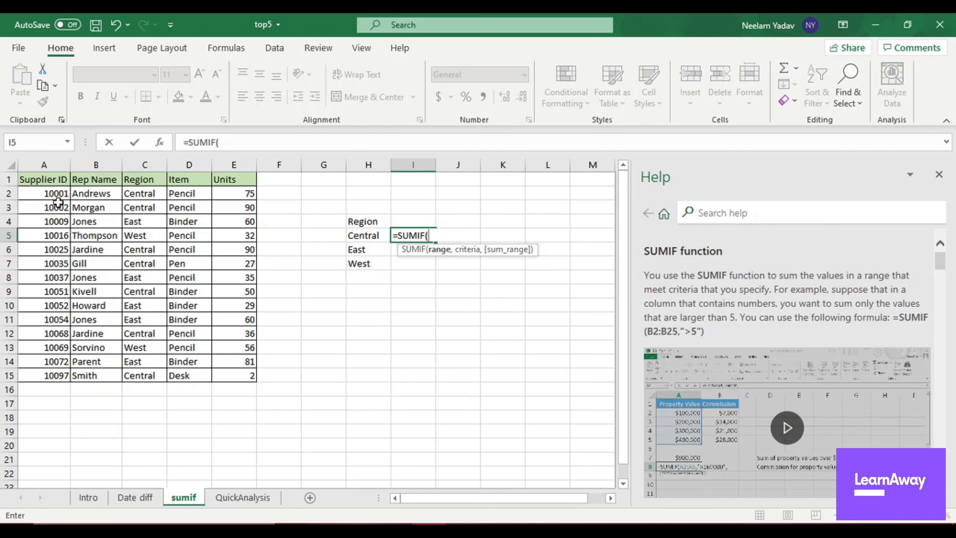
drag(149, 194, 157, 376)
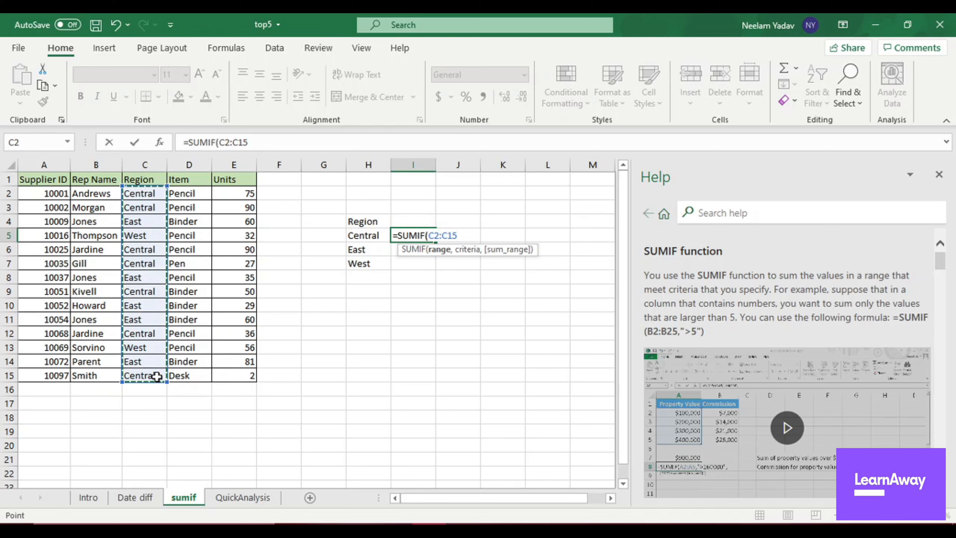
text(,)
Add "=Central" as the criteria of the SUMIF formula in I5.
click(265, 140)
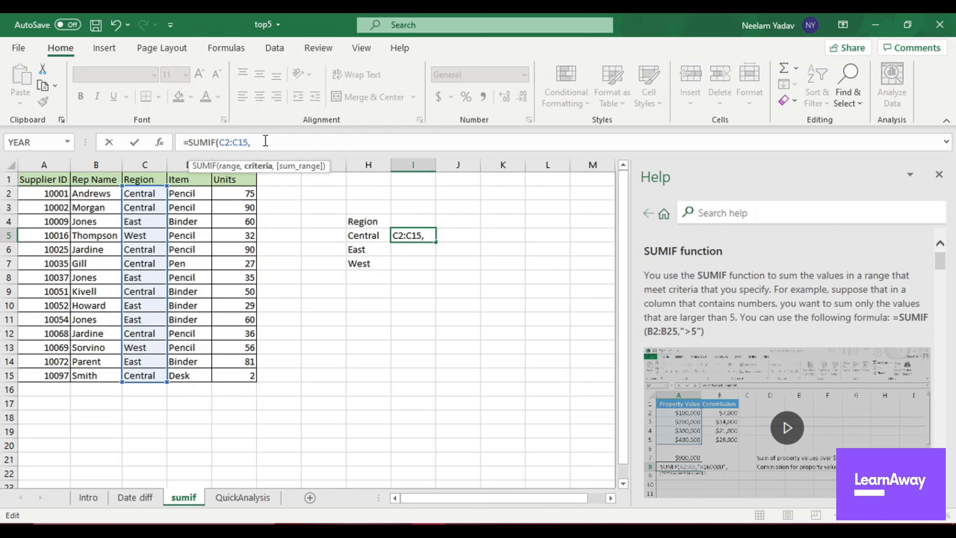
text("=Central)
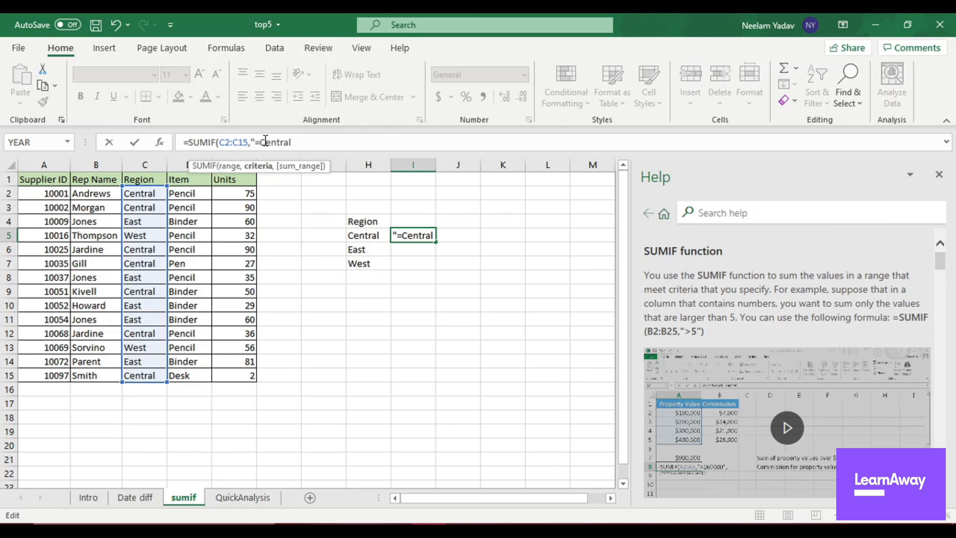
text(",)
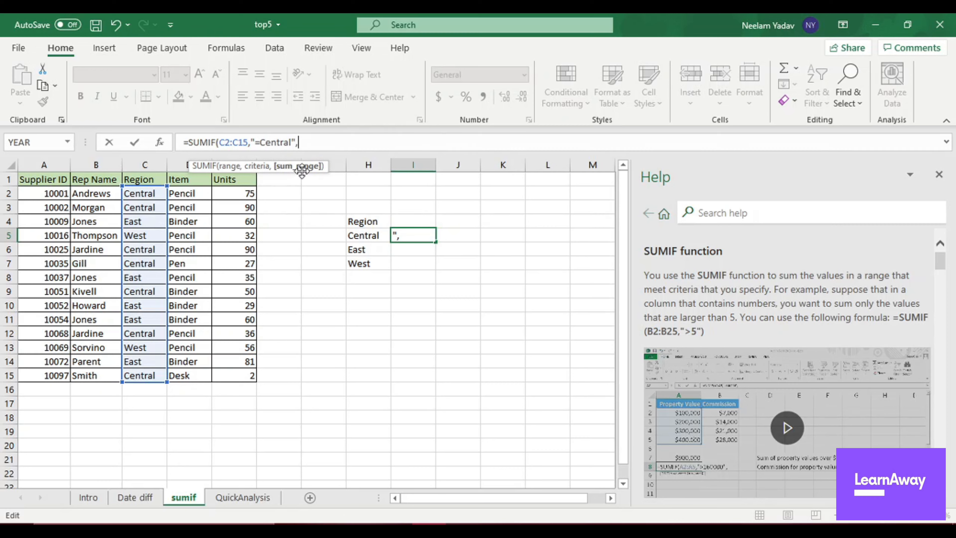
Use the units cells E2:E15 as the sum range and complete the SUMIF formula in I5.
drag(245, 193, 243, 376)
click(244, 376)
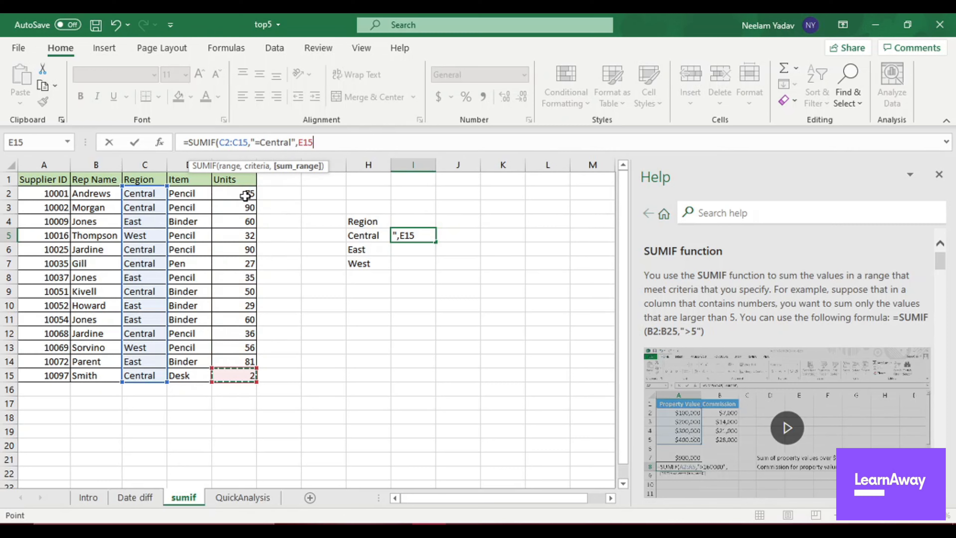
drag(245, 197, 244, 375)
key(Return)
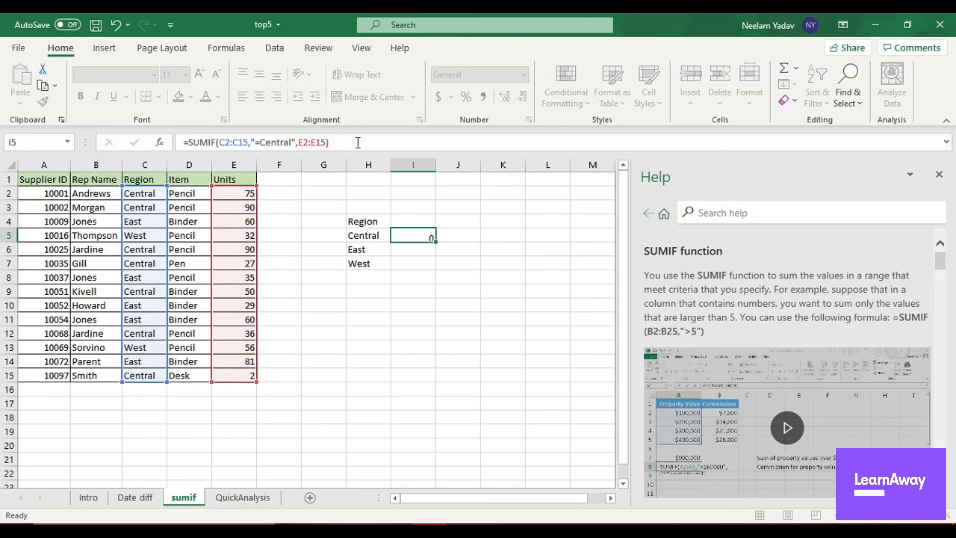
click(414, 238)
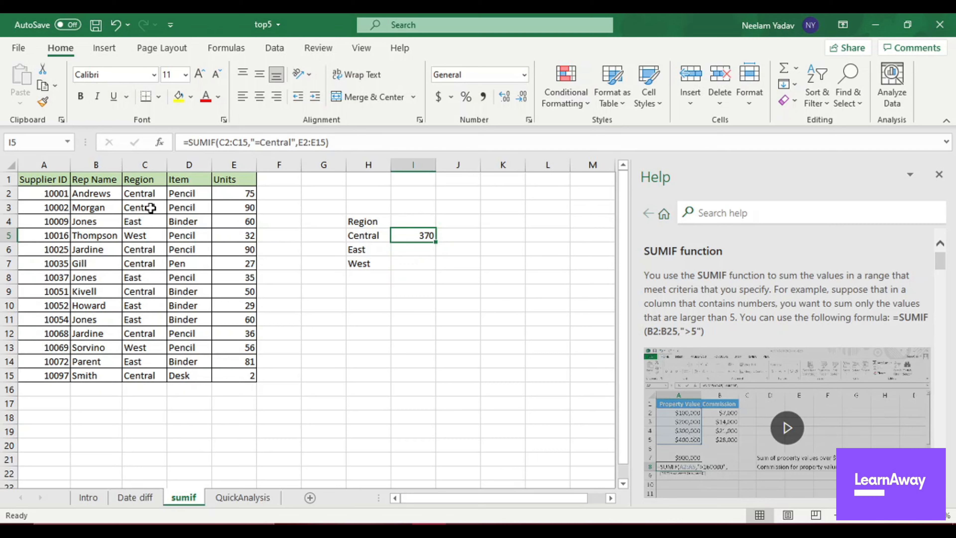
click(409, 250)
click(414, 235)
click(419, 249)
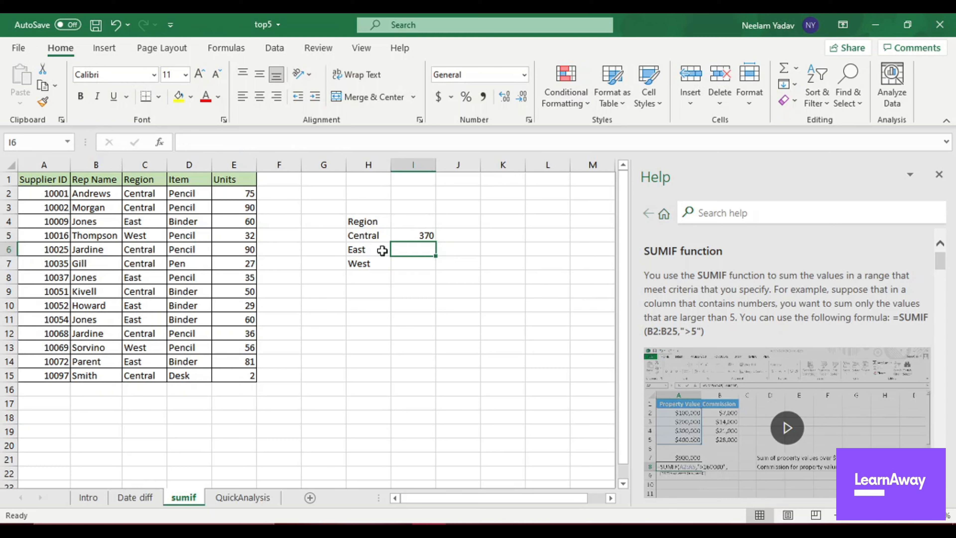
click(363, 250)
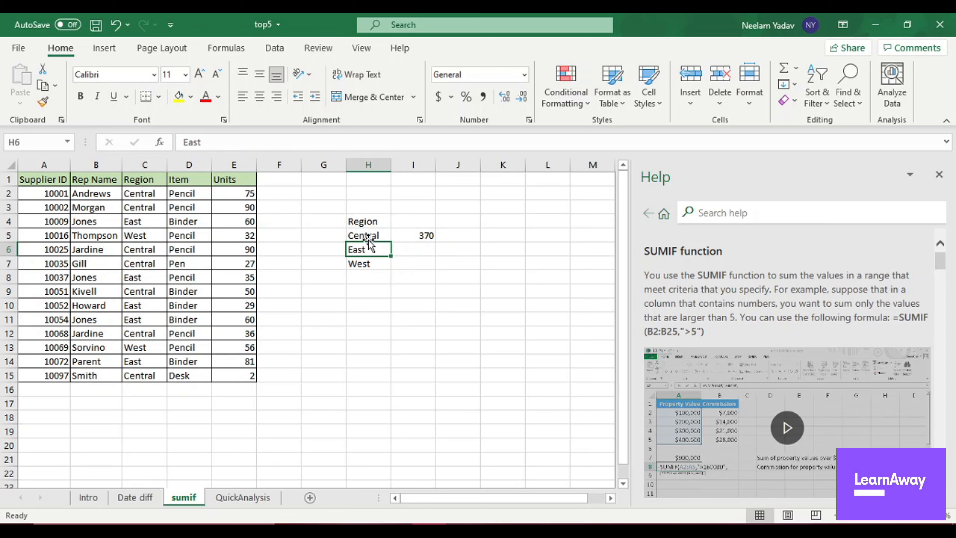
Start a SUMIF formula in cell I6 with the region cells C2:C15 as its range.
click(412, 246)
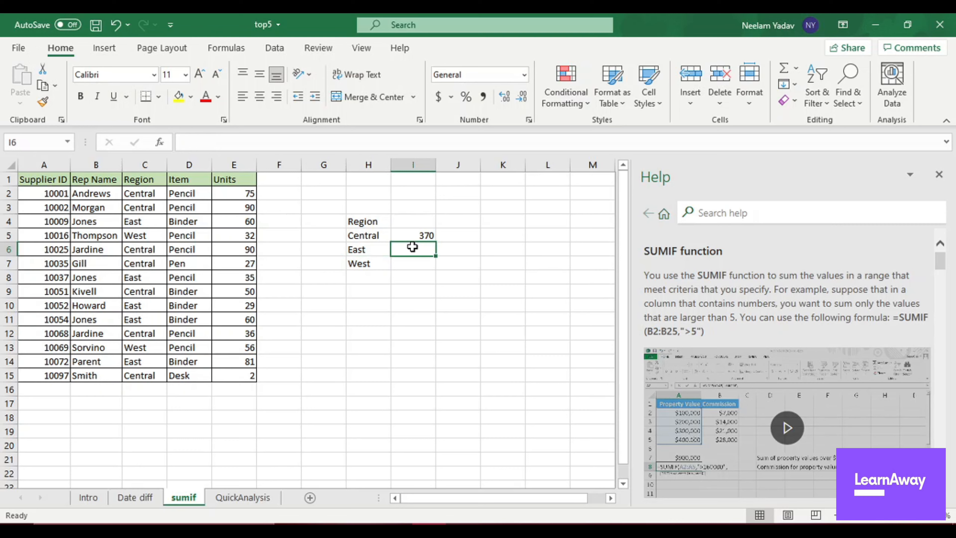
text(=sumif)
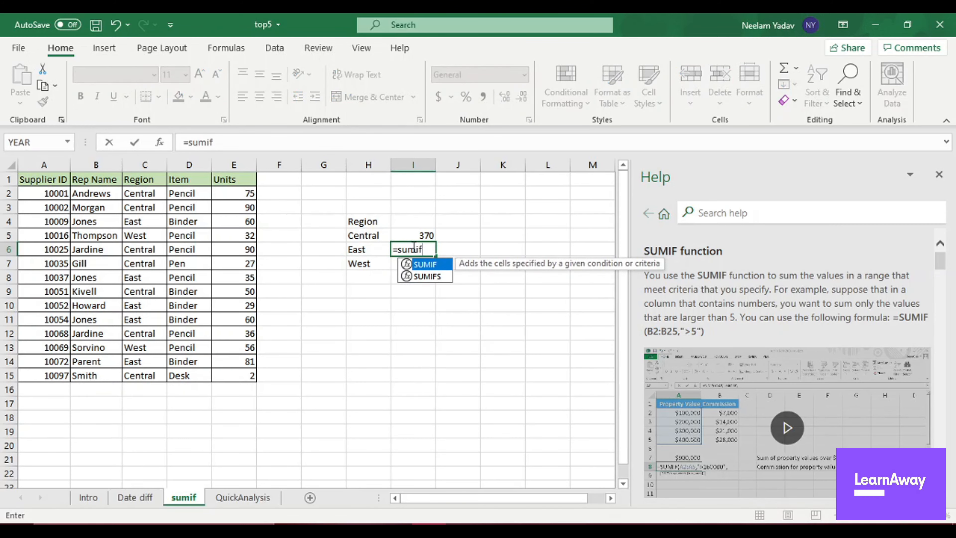
text(()
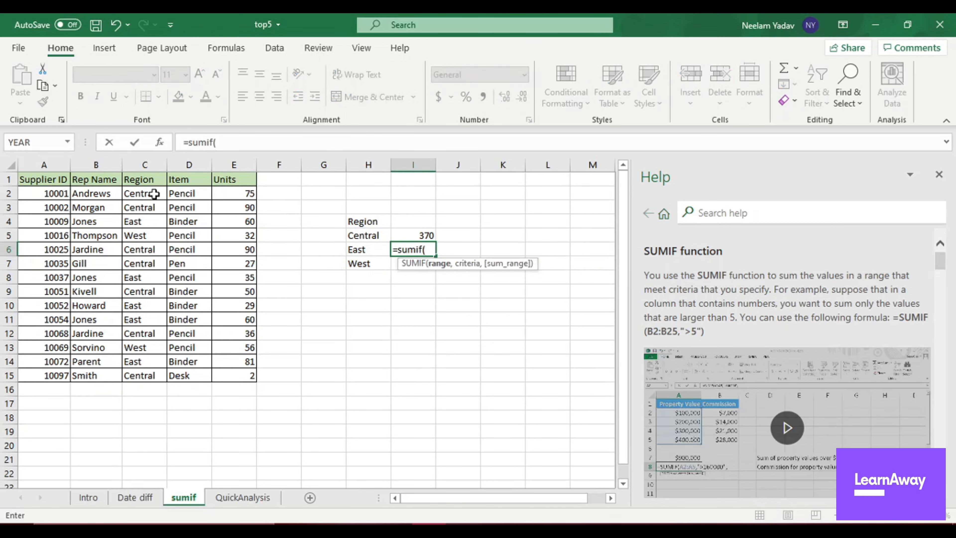
drag(154, 193, 148, 374)
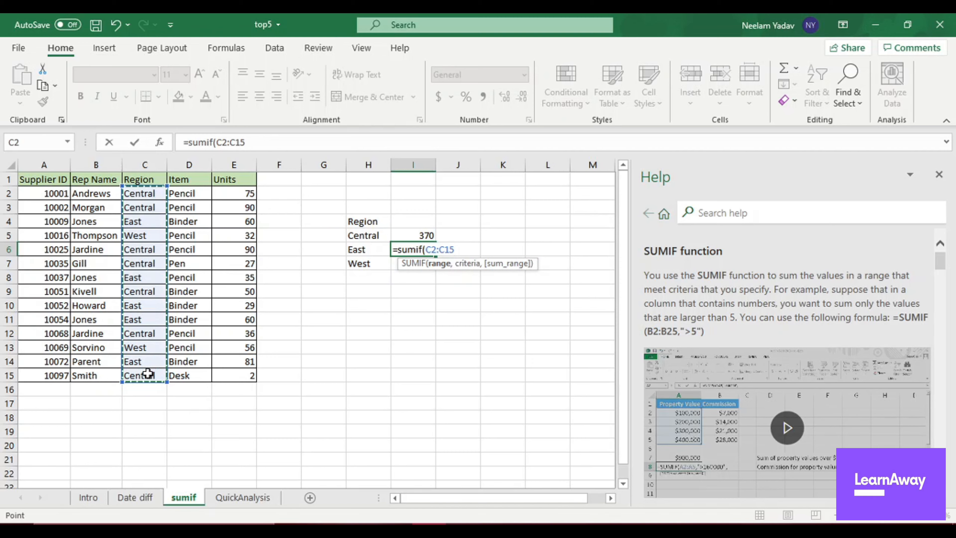
Complete the SUMIF formula in I6 with the criteria "=East" and the units cells E2:E15 as sum range.
text(,""))
click(256, 142)
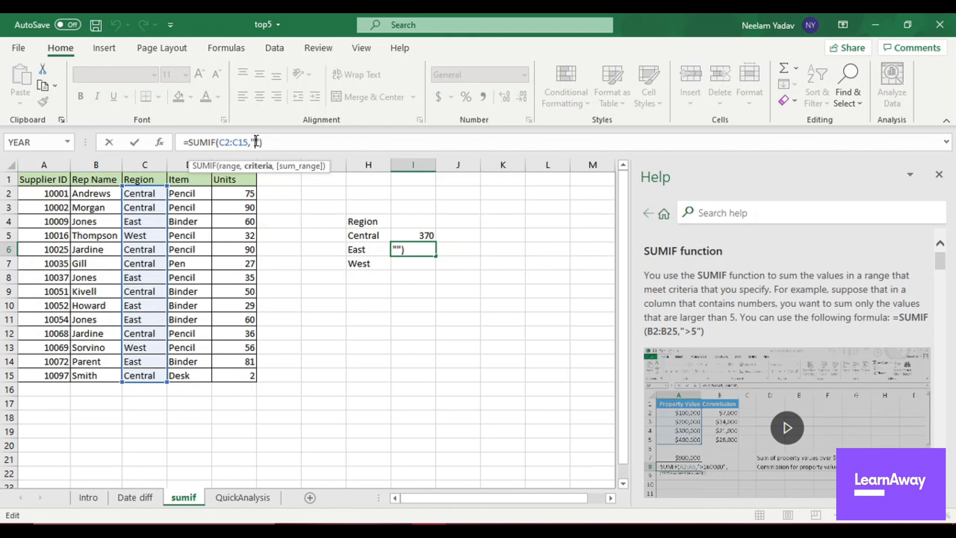
text(=East)
key(Right)
text(,)
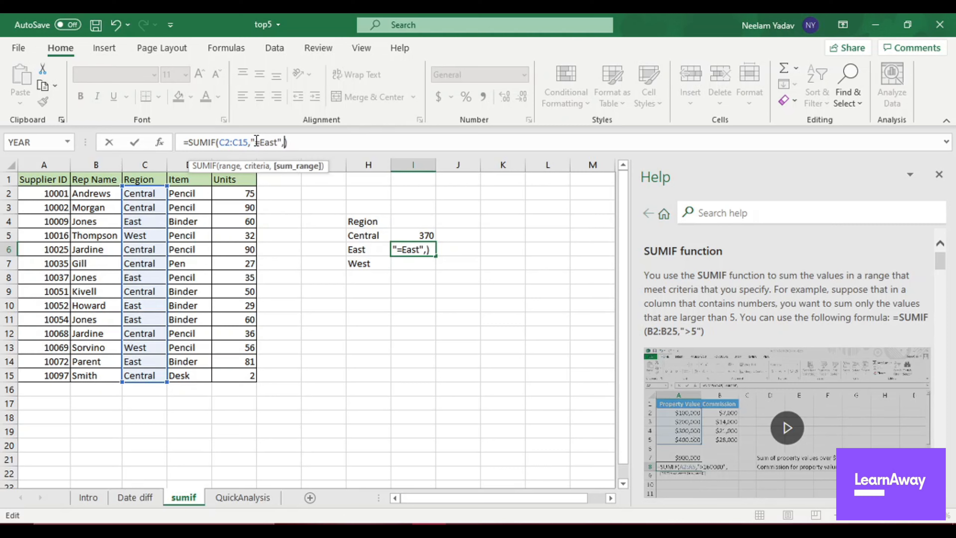
drag(248, 193, 250, 375)
key(Return)
text(=)
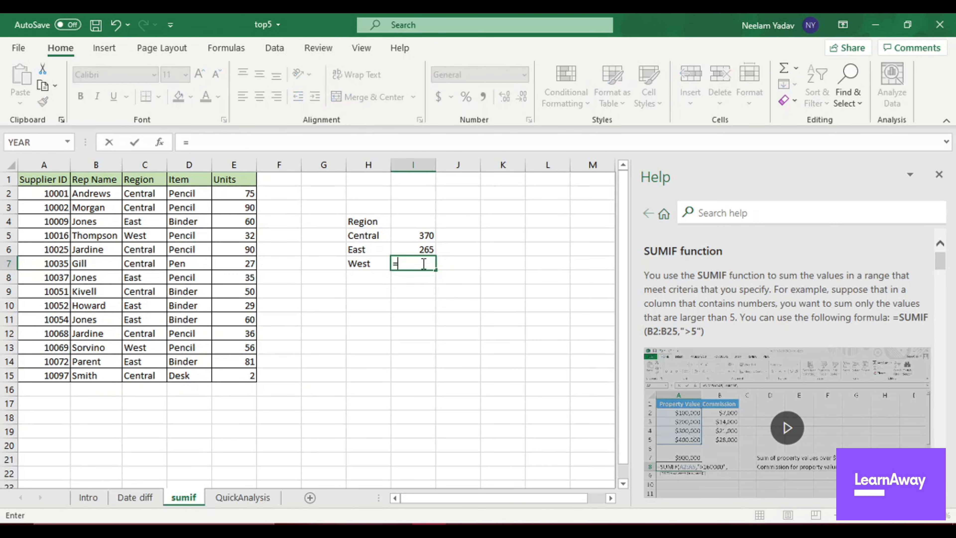
text(su)
key(Escape)
Copy the East SUMIF formula from I6 into the West row's cell I7.
click(416, 249)
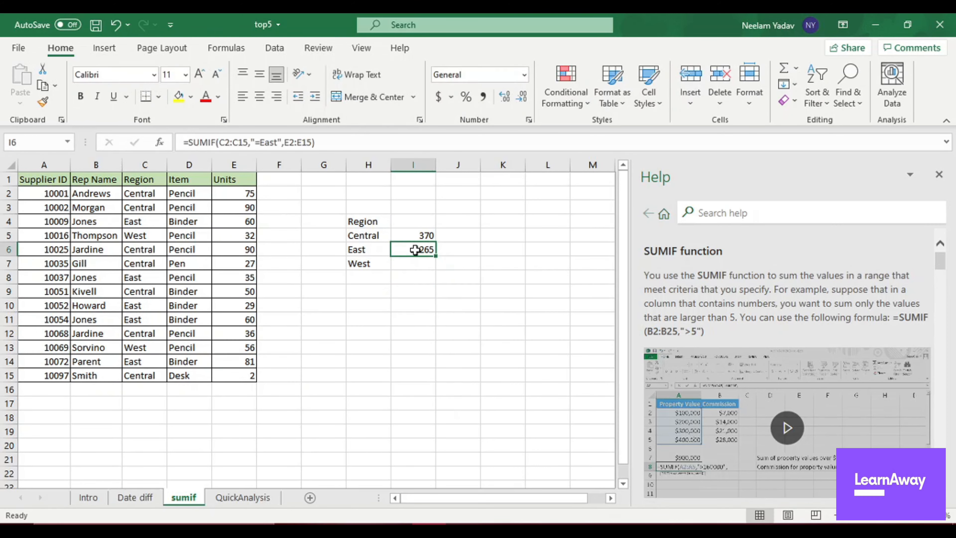
key(ctrl+c)
click(416, 262)
key(ctrl+v)
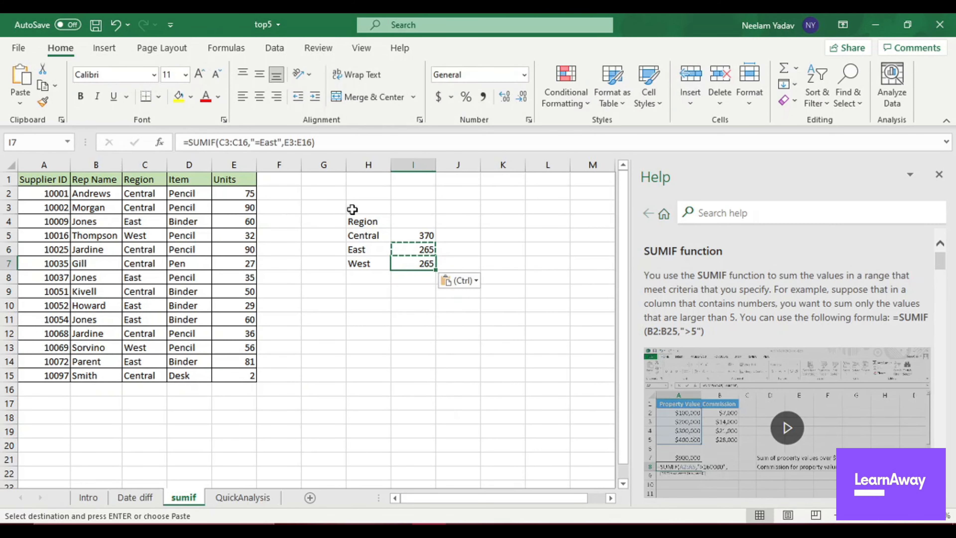
Change the criteria of the SUMIF formula in I7 to "=West".
click(275, 142)
key(BackSpace)
key(BackSpace)
key(BackSpace)
key(BackSpace)
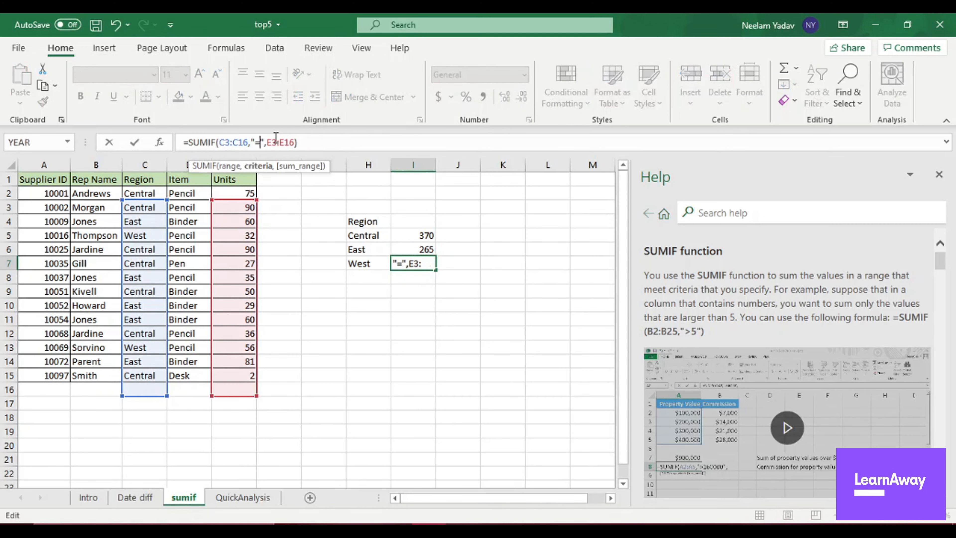
text(West)
key(Return)
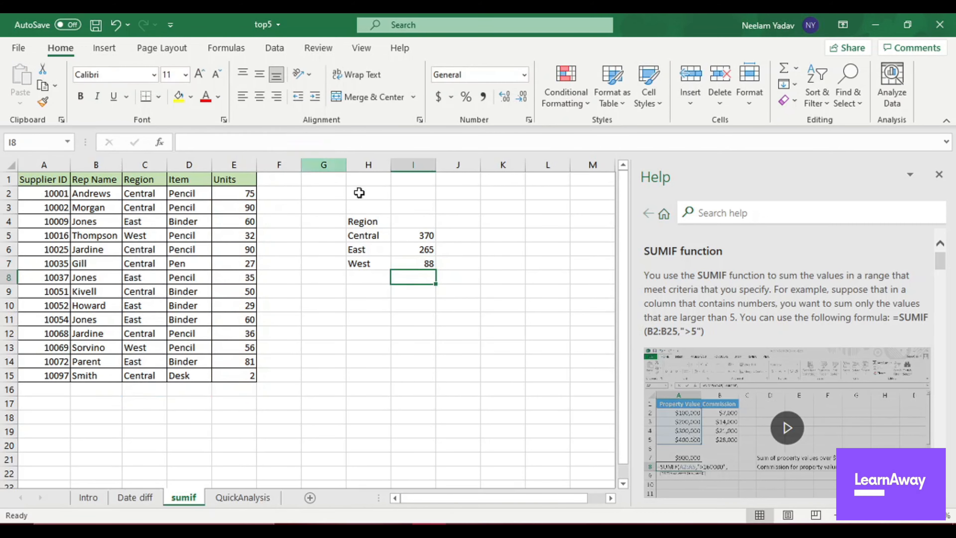
Enter the label Total in H8 below the list of regions.
click(379, 279)
text(sum)
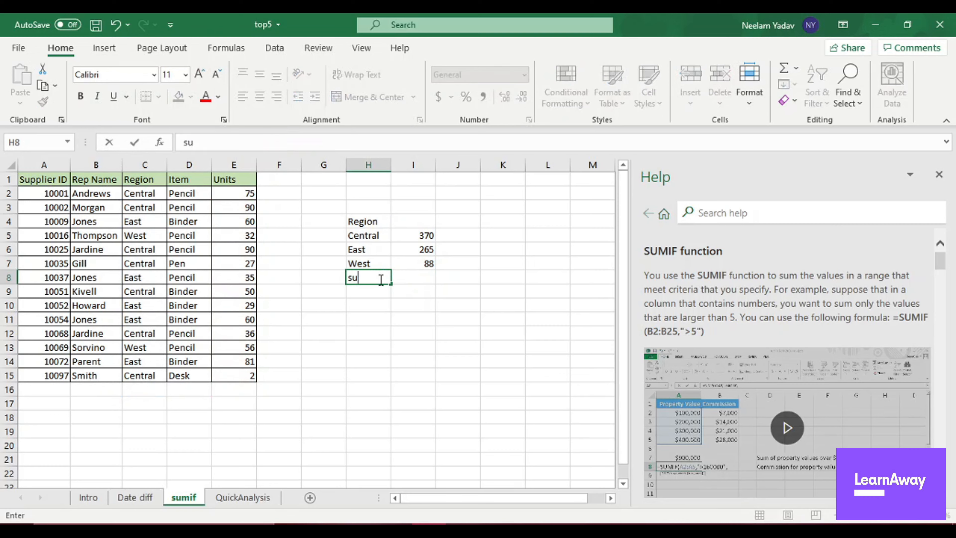
key(BackSpace)
key(BackSpace)
key(BackSpace)
text(Total)
key(Tab)
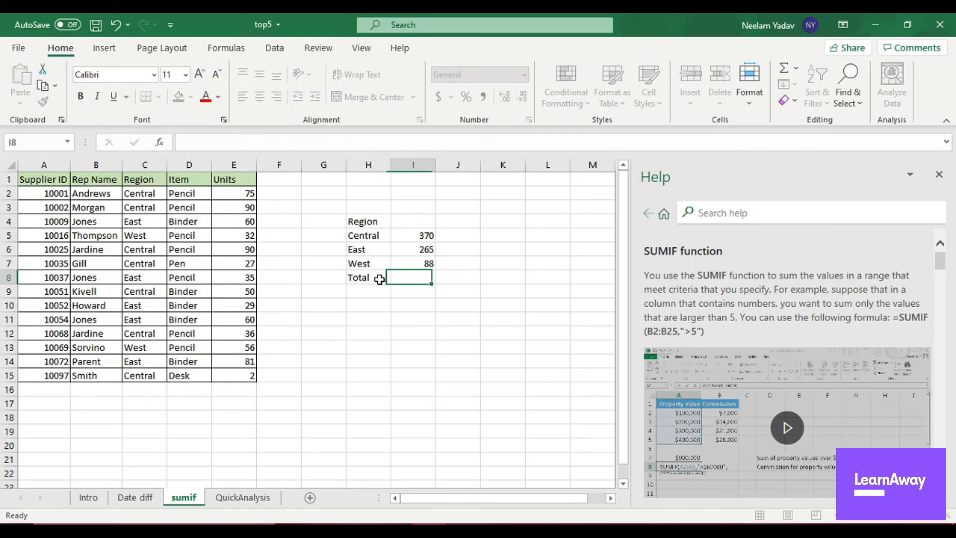
Add up the regional units I5:I7 with a SUM formula in I8.
text(=)
text(su)
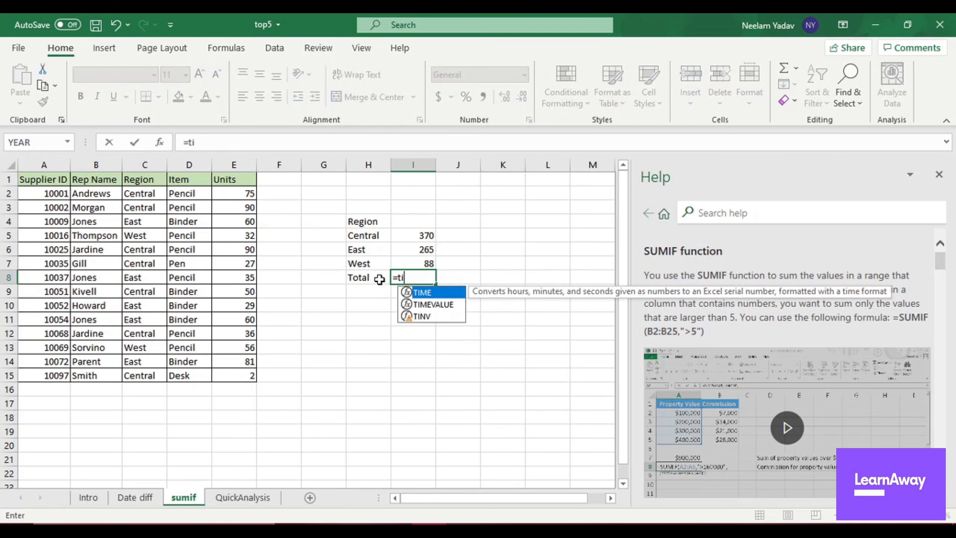
text(m)
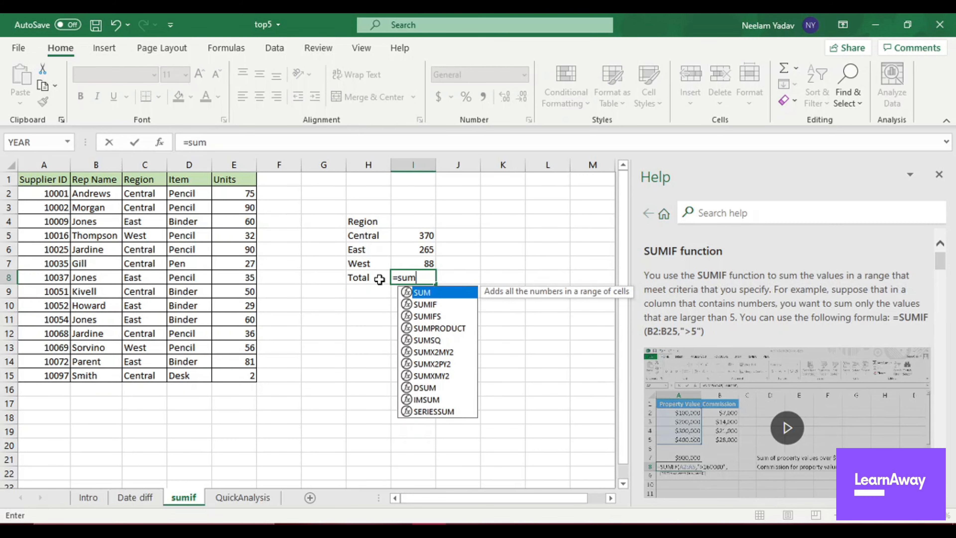
text(()
drag(416, 234, 416, 260)
key(Return)
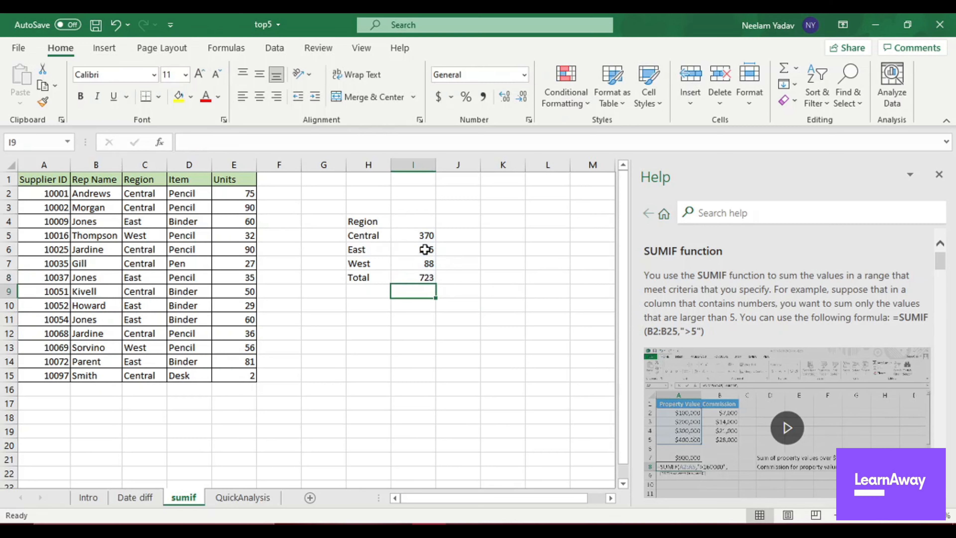
Enter the label Total in D16 and add up the units E2:E15 with a SUM formula in E16.
click(182, 390)
text(Total)
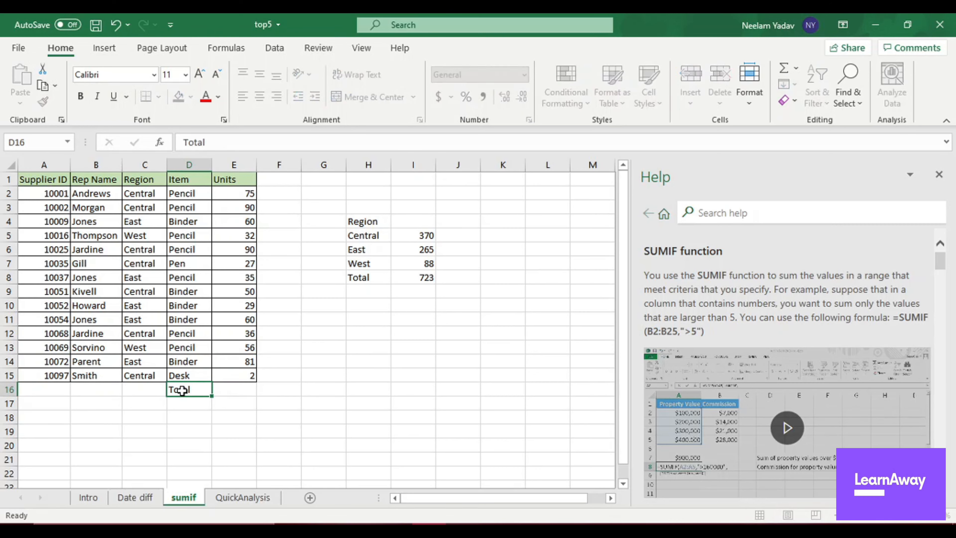
key(Tab)
text(=sum()
drag(241, 193, 243, 373)
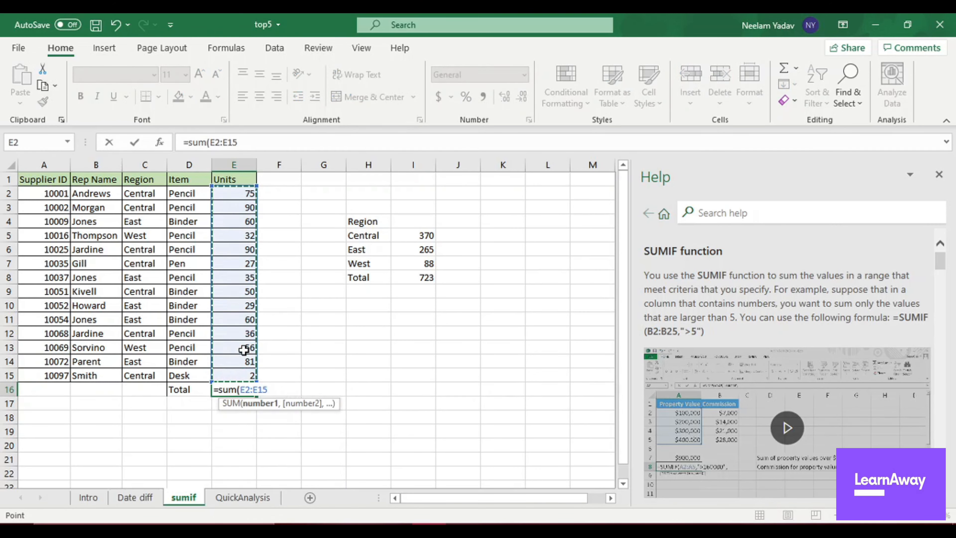
key(Return)
Compare the overall units total in E16 with the regional total in I8.
click(225, 390)
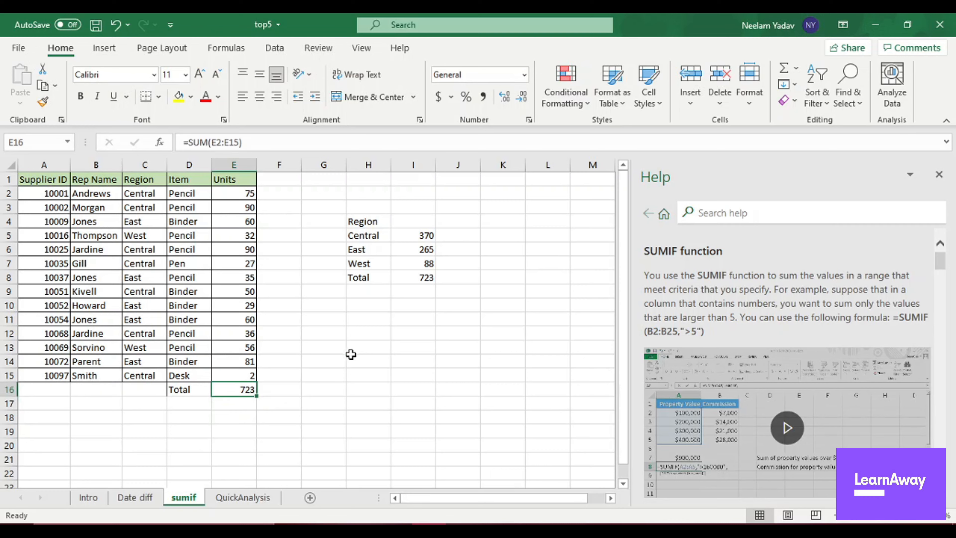
click(416, 274)
click(250, 397)
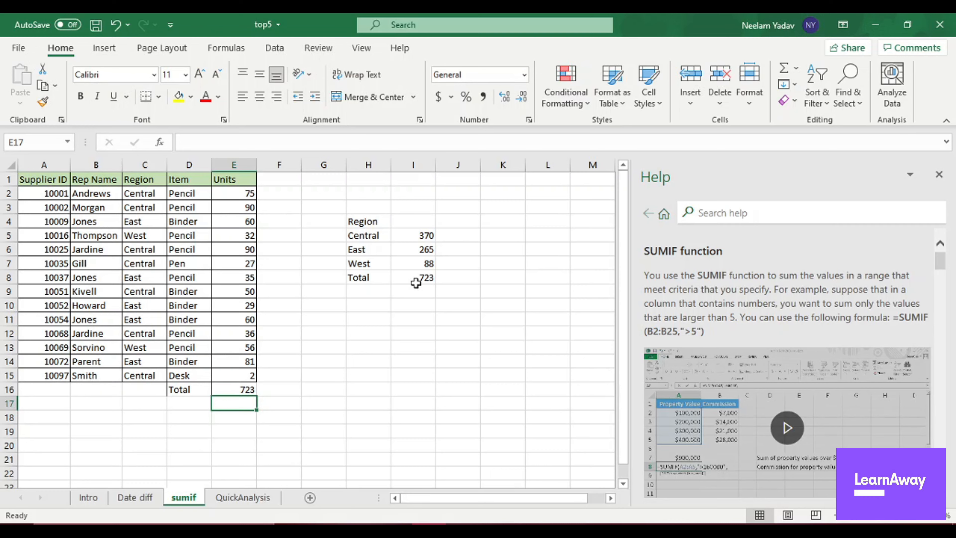
click(415, 280)
click(249, 388)
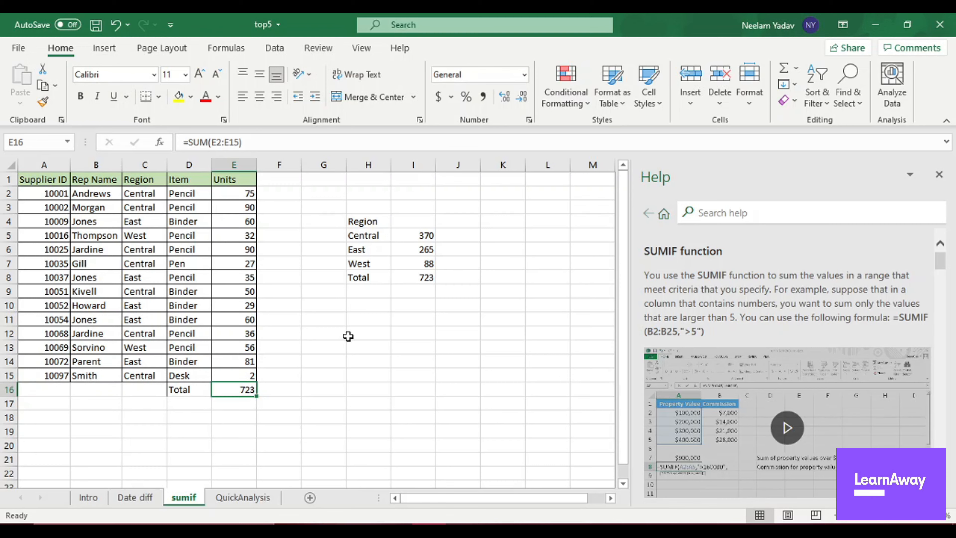
Start a SUMIF formula in cell I12 with the units cells E2:E15 as its range.
click(407, 337)
text(=)
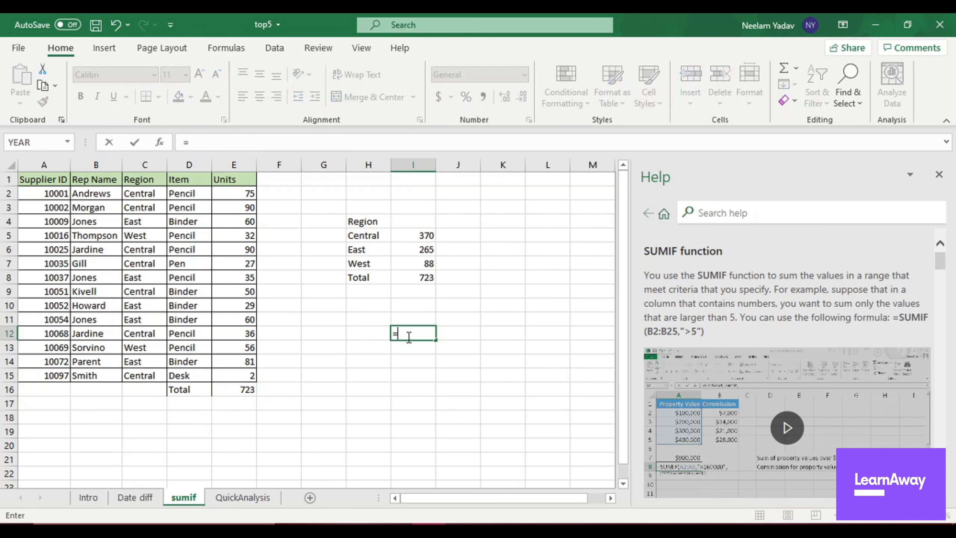
text(sum)
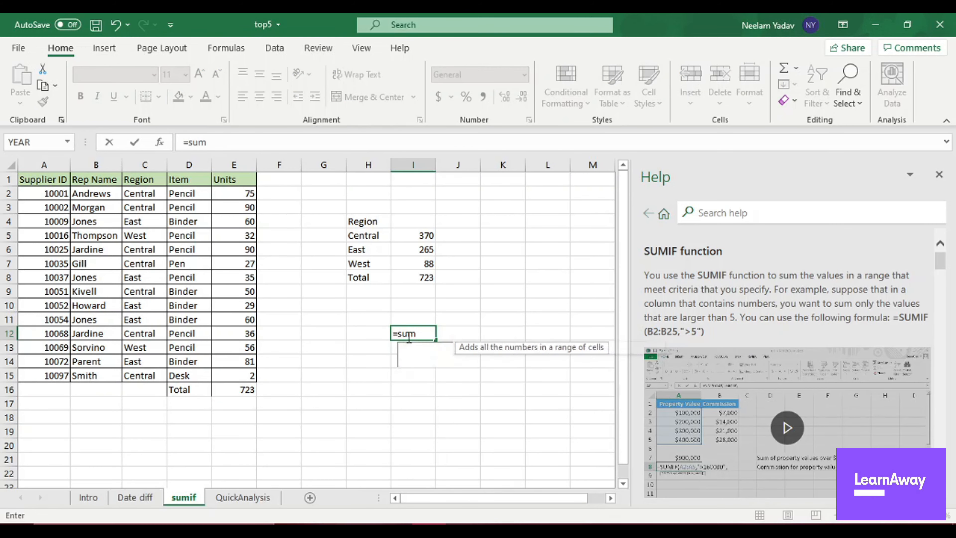
text(IF()
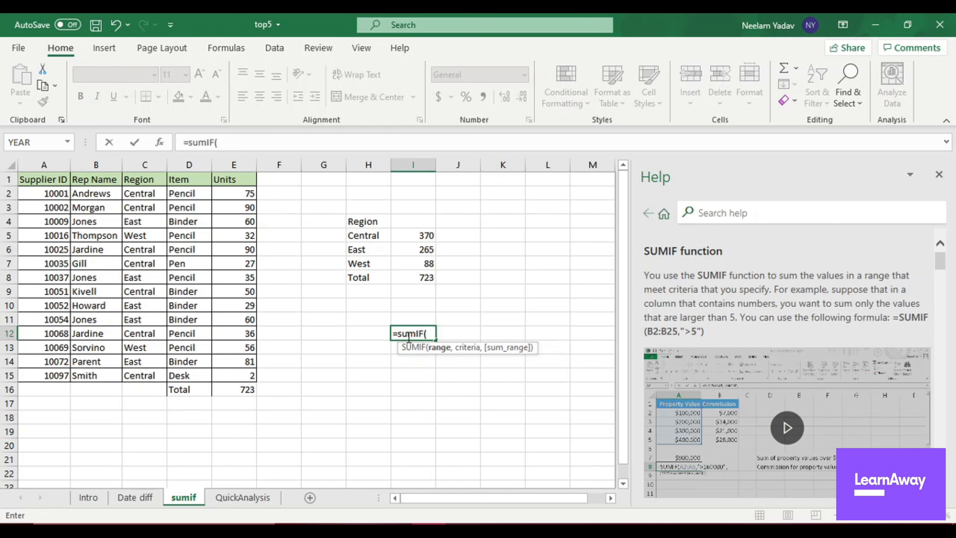
drag(244, 194, 229, 369)
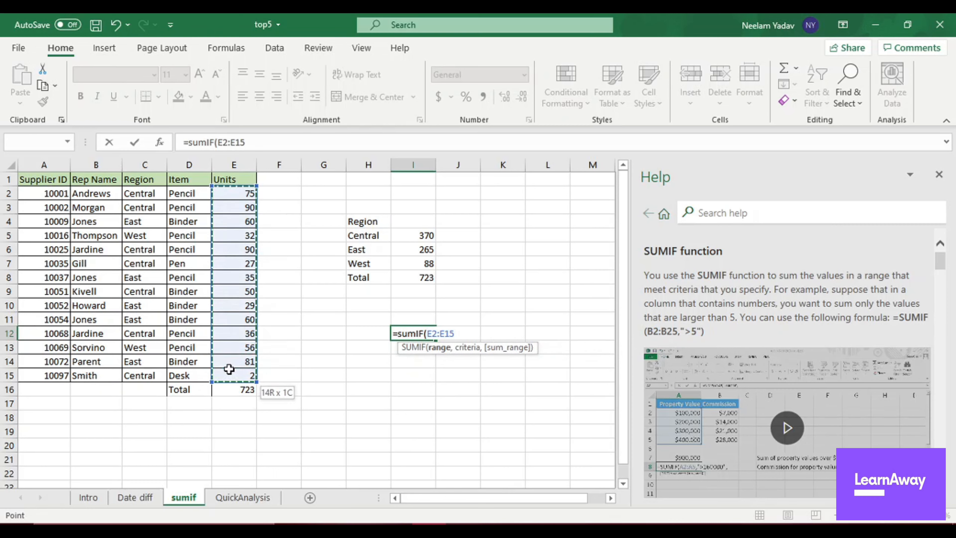
text(,">)
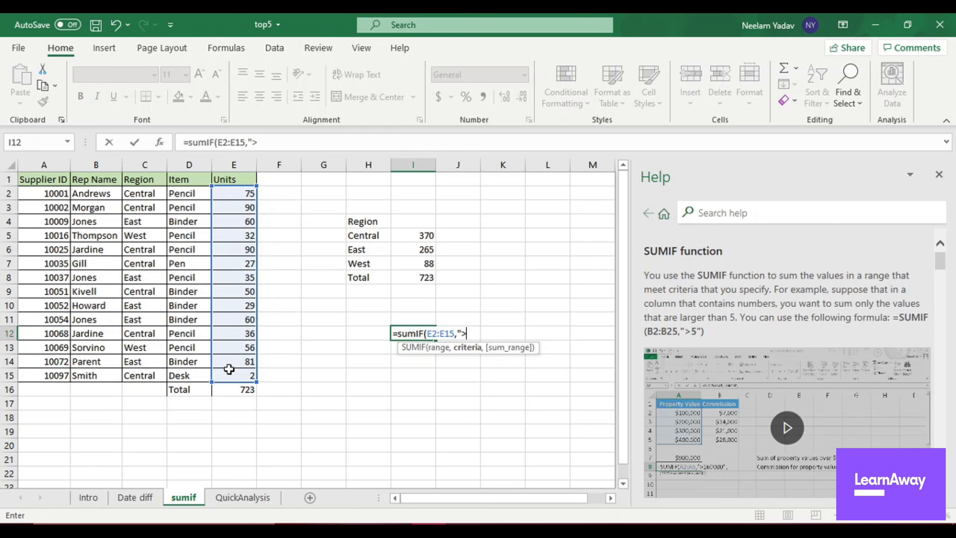
Complete the SUMIF formula in I12 with the criteria ">80" and no separate sum range.
text(80",)
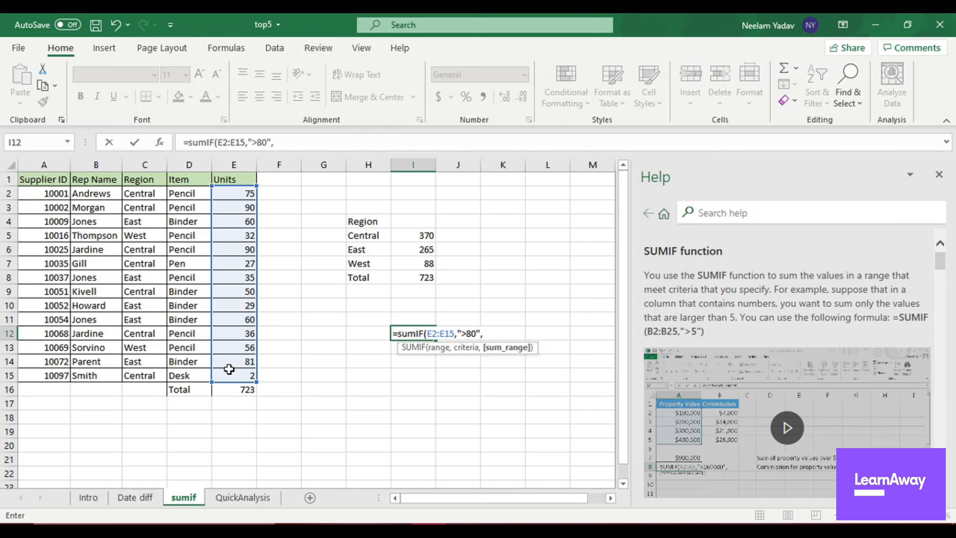
key(BackSpace)
text())
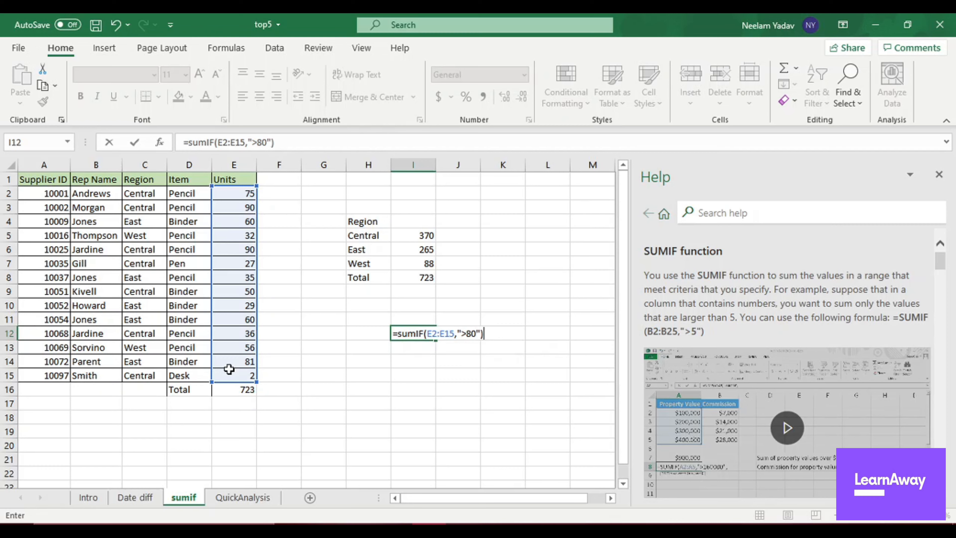
key(Return)
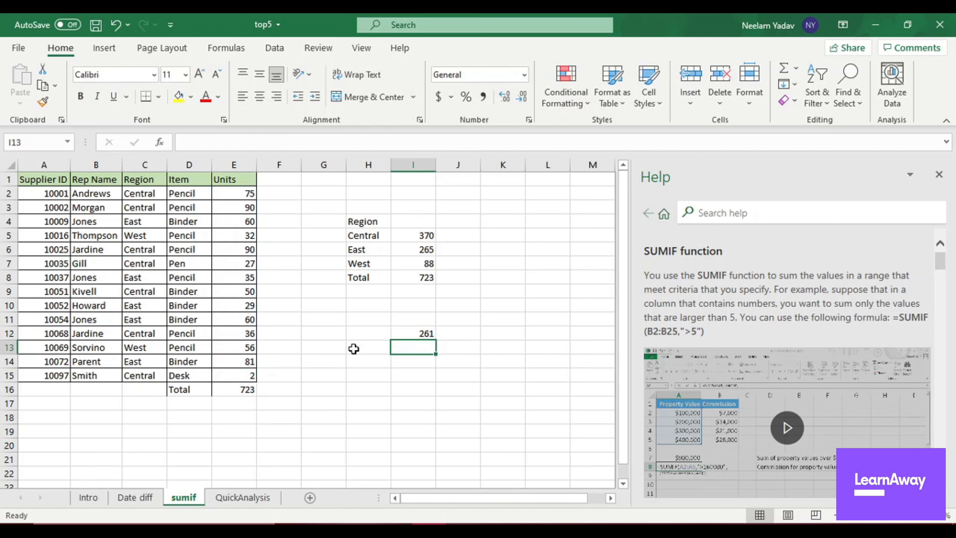
Check the SUMIF result in I12 against the cells in the Units column with values above 80.
click(414, 332)
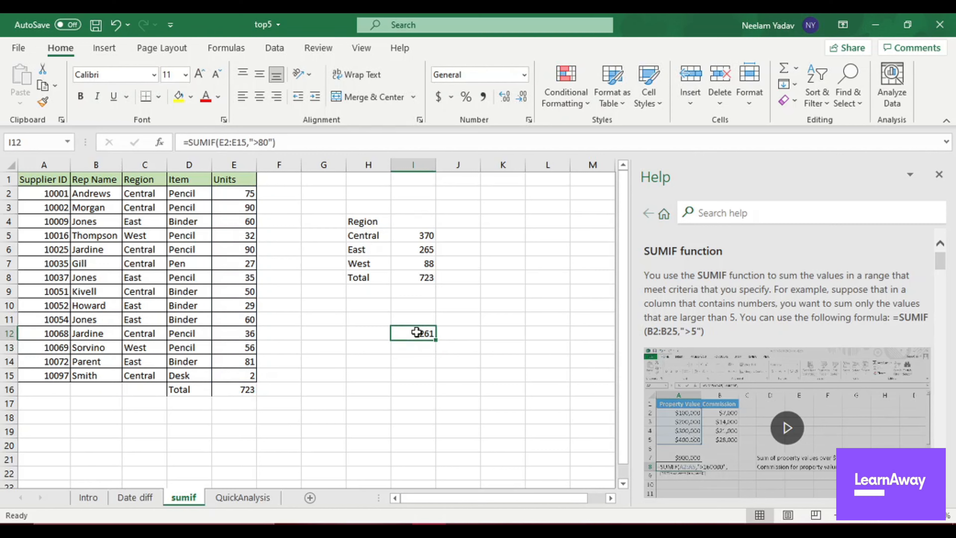
click(244, 362)
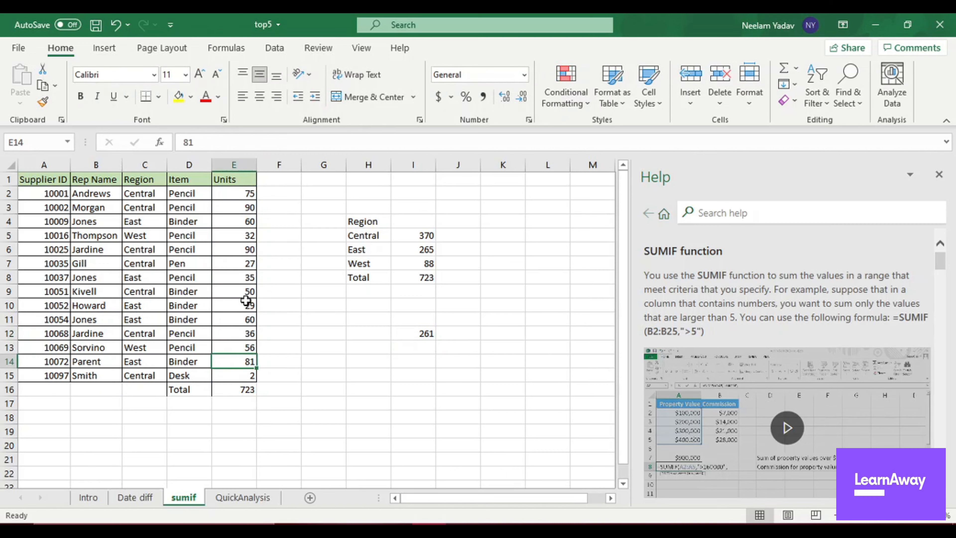
click(243, 251)
click(242, 207)
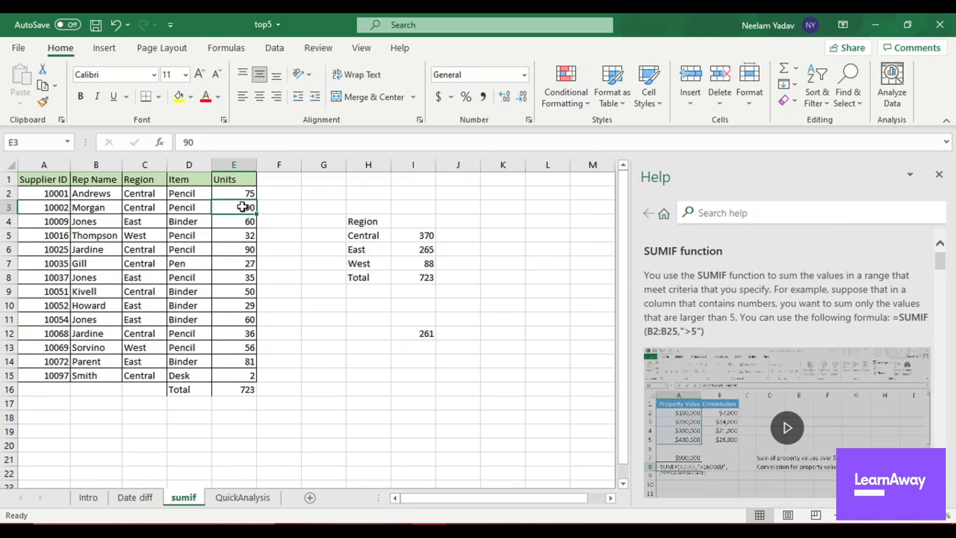
click(243, 247)
click(408, 335)
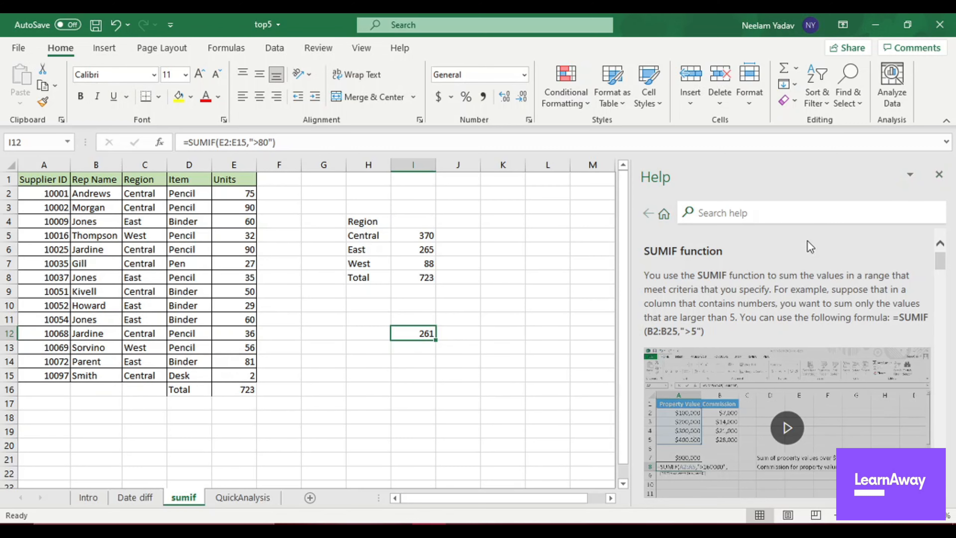
Review the tips list on the Intro sheet, then open the QuickAnalysis sheet.
click(83, 500)
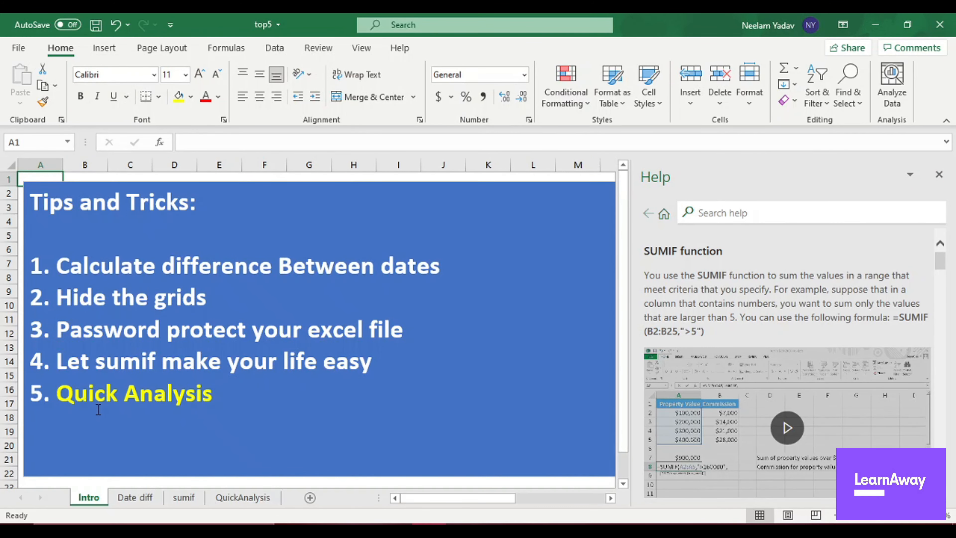
click(243, 497)
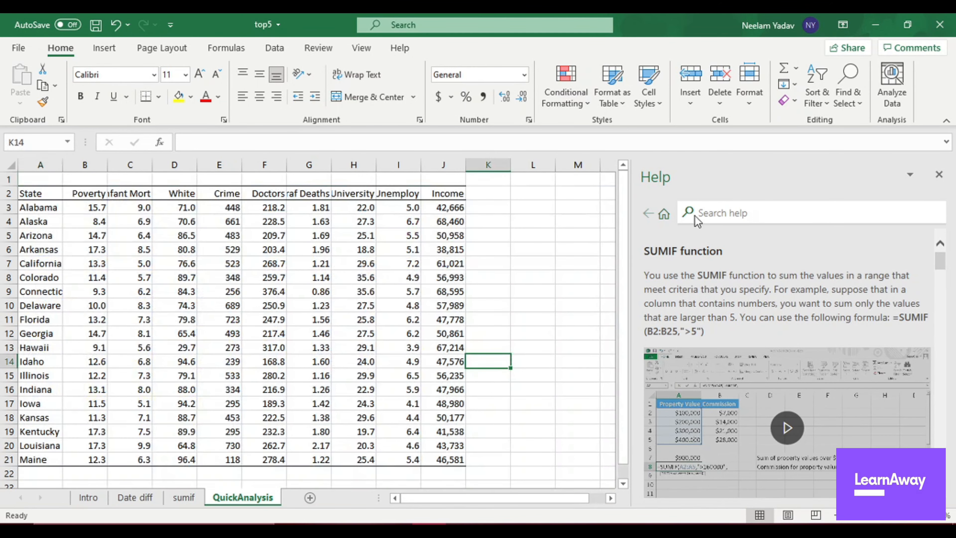
Close the Help pane and open Quick Analysis for the state data in A2:J21.
click(936, 175)
click(591, 290)
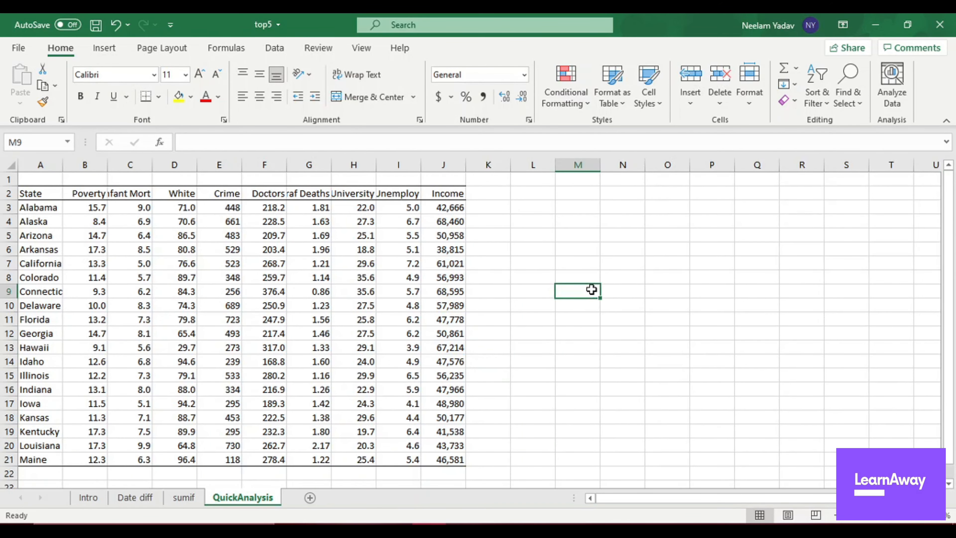
drag(40, 193, 437, 456)
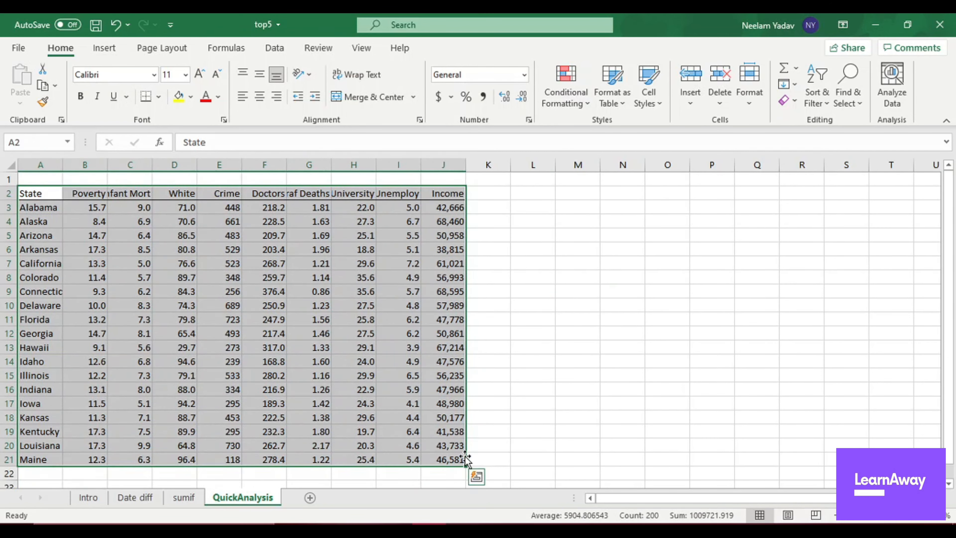
mouse_move(477, 477)
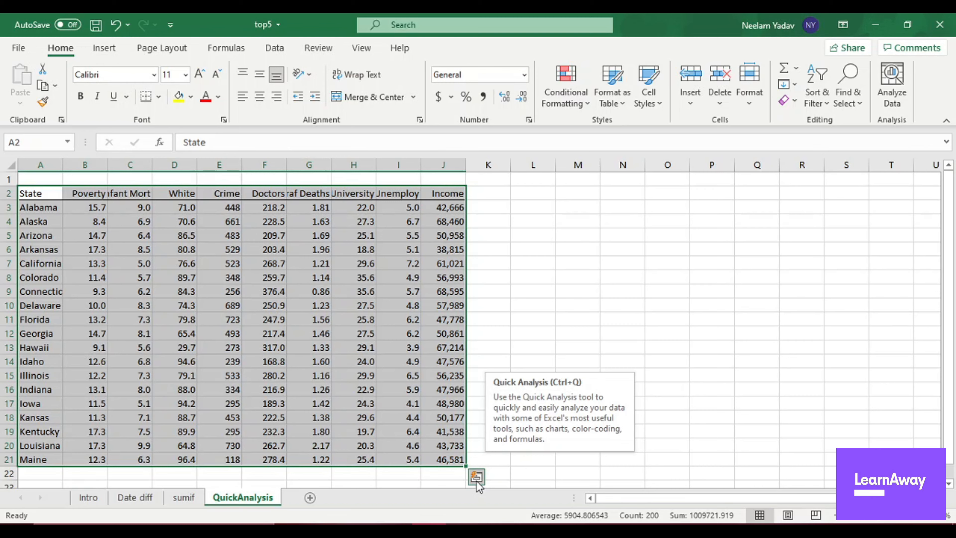
click(477, 478)
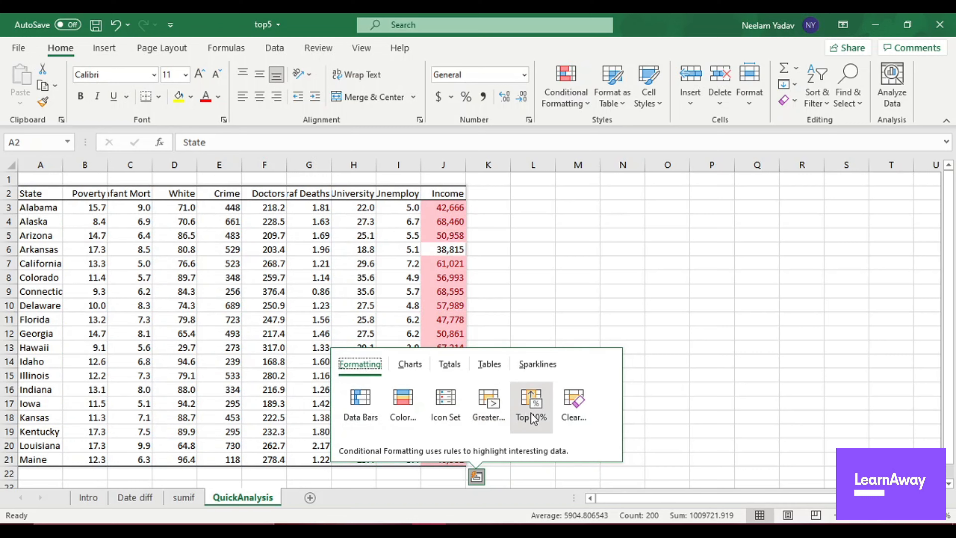
Review the Quick Analysis options for totals, charts, sparklines and formatting, previewing line sparklines, and return to the Intro sheet.
click(451, 363)
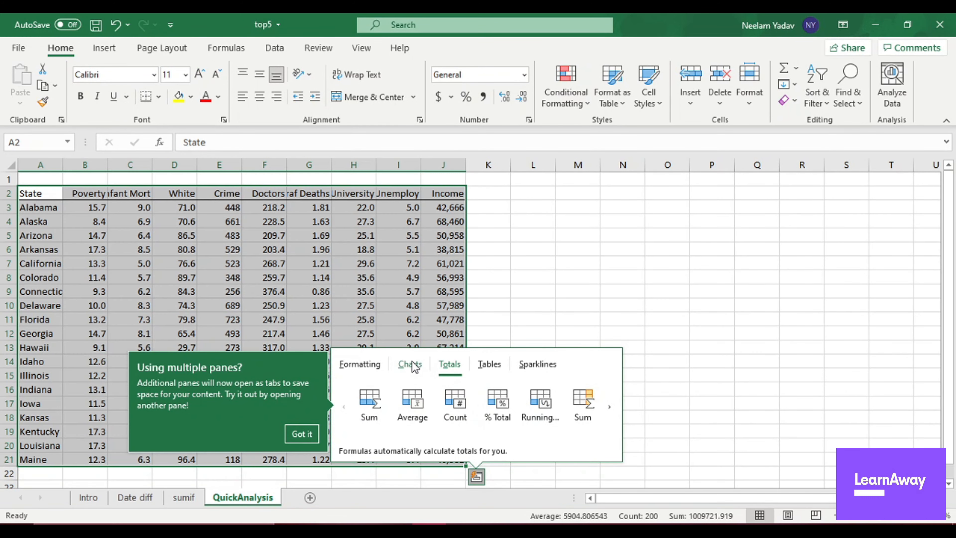
click(411, 370)
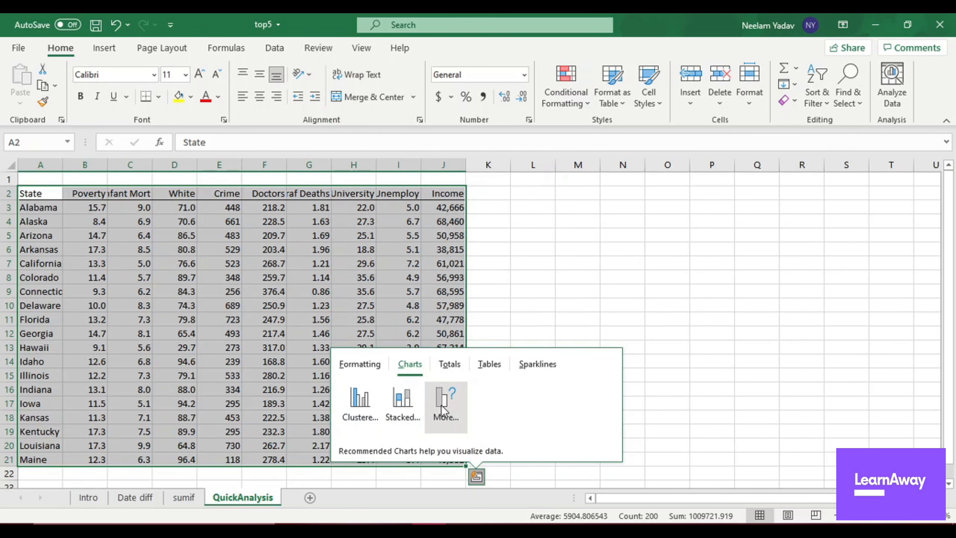
click(536, 364)
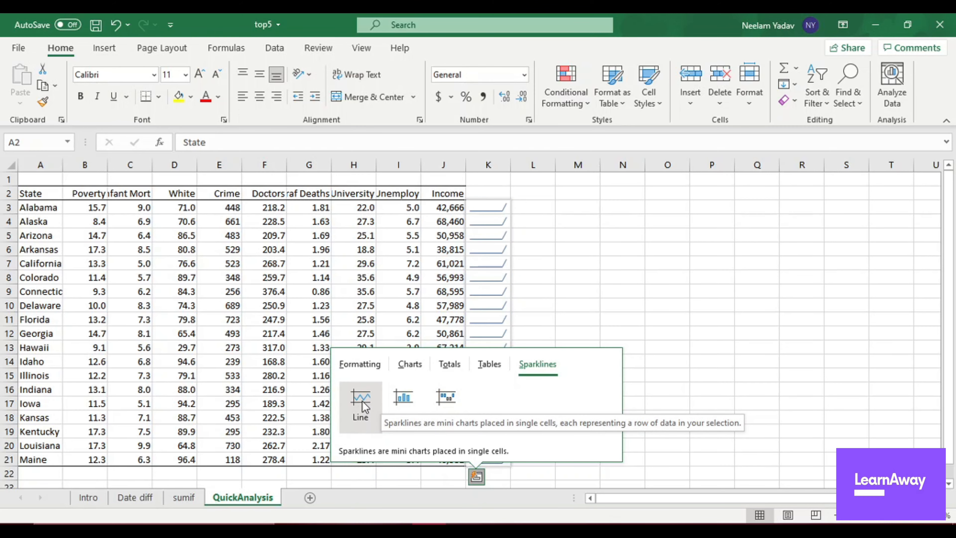
click(410, 364)
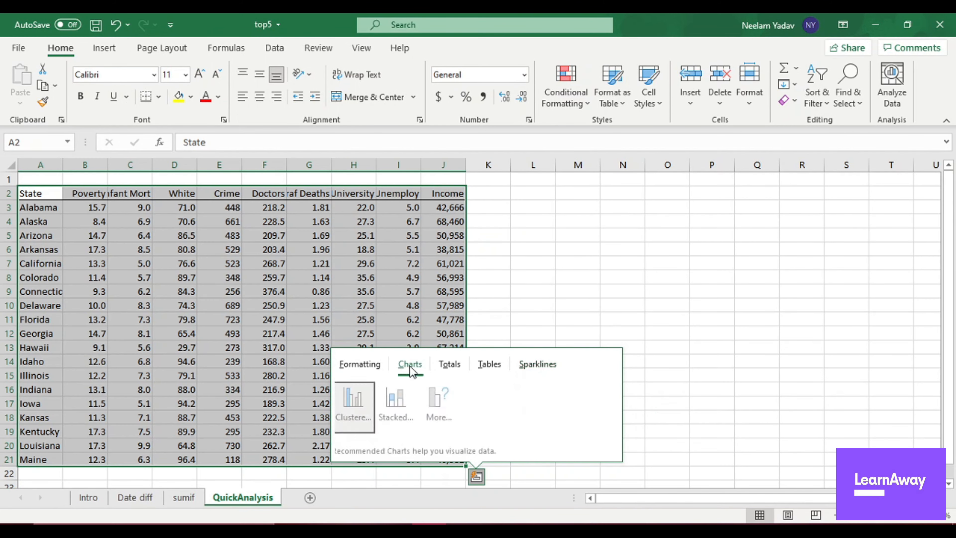
click(366, 367)
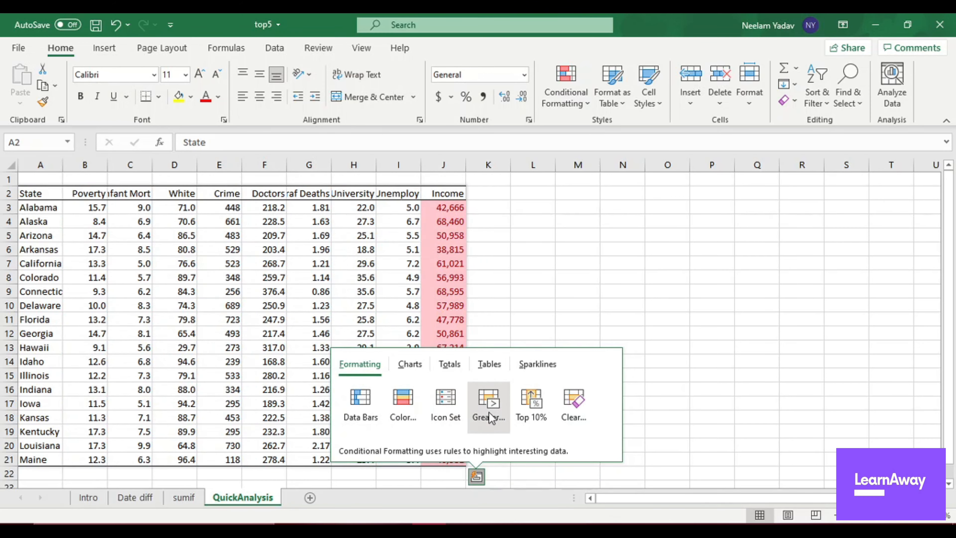
click(88, 498)
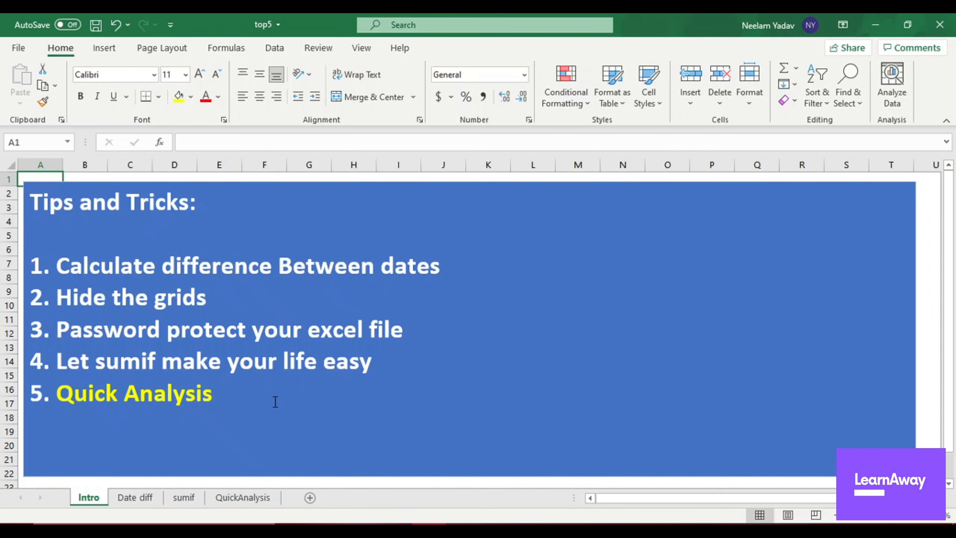